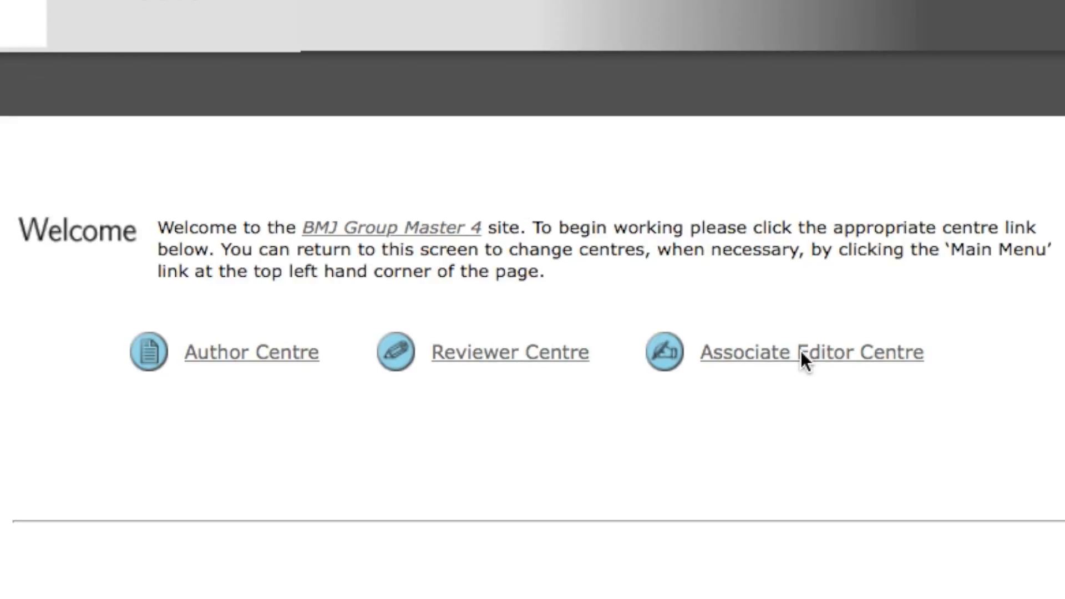
Open the Associate Editor Centre and display the manuscripts waiting under Select Reviewers.
{"action": "left_click", "coordinate": [801, 355]}
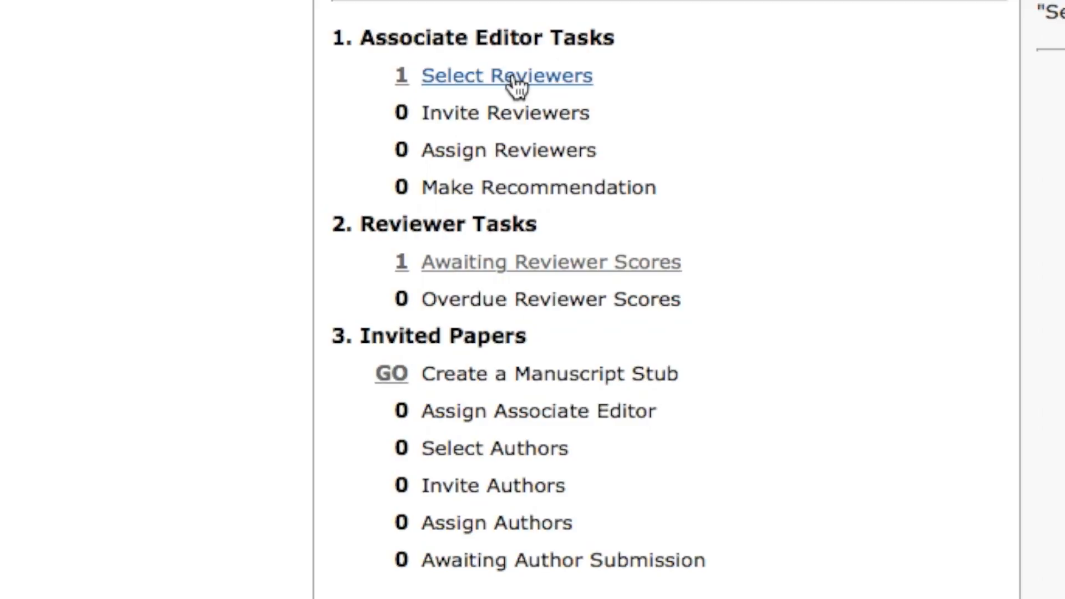
{"action": "left_click", "coordinate": [573, 84]}
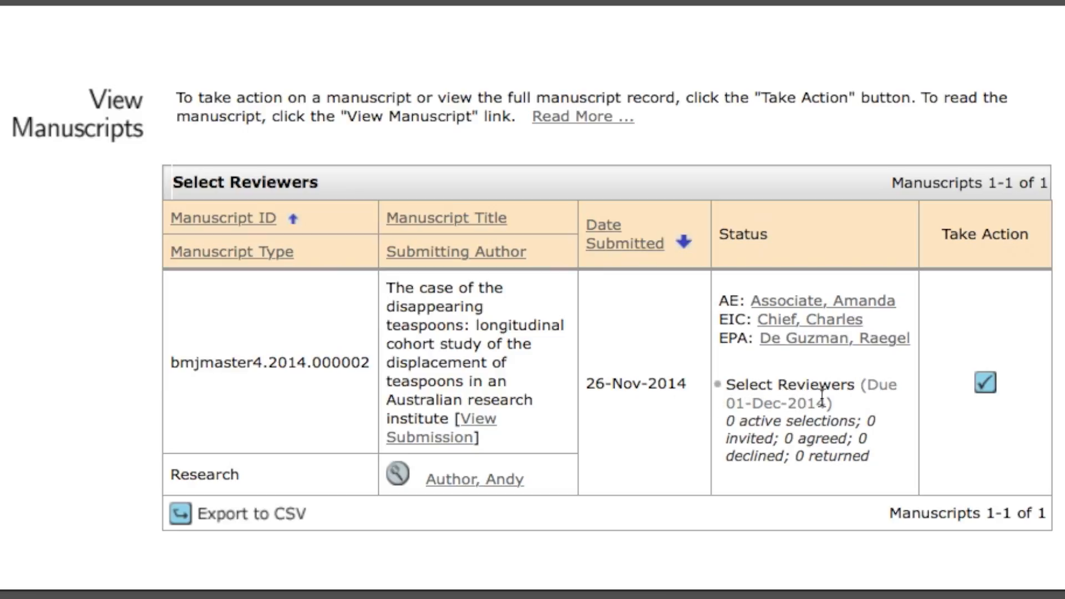
Preview the e-mail form for the associate editor, close it unsent, and review the AE, EIC and EPA roles listed in the manuscript's status.
{"action": "left_click", "coordinate": [817, 304]}
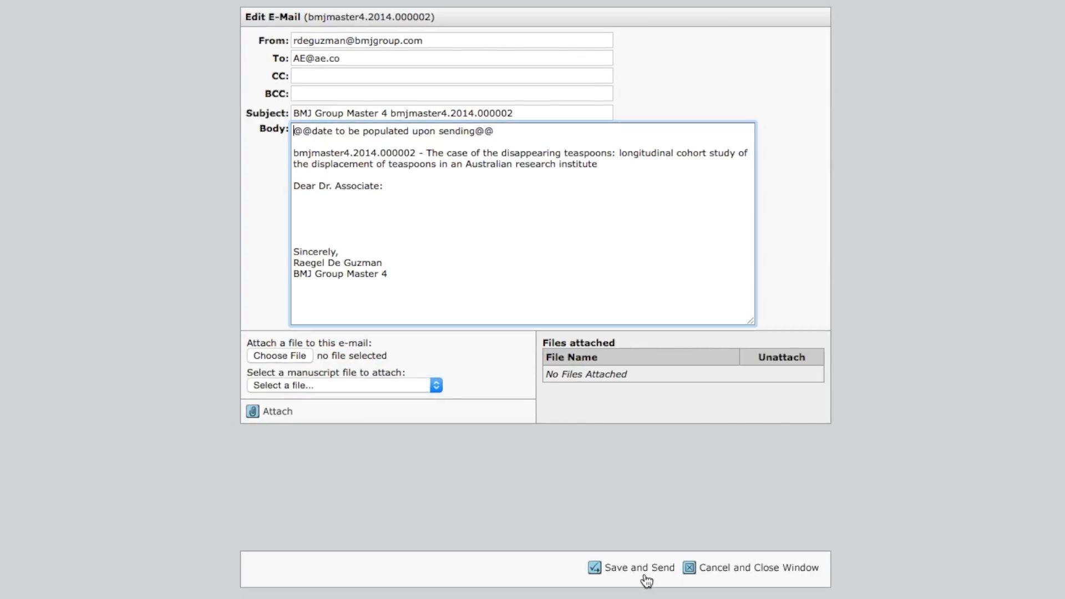
{"action": "left_click", "coordinate": [760, 570]}
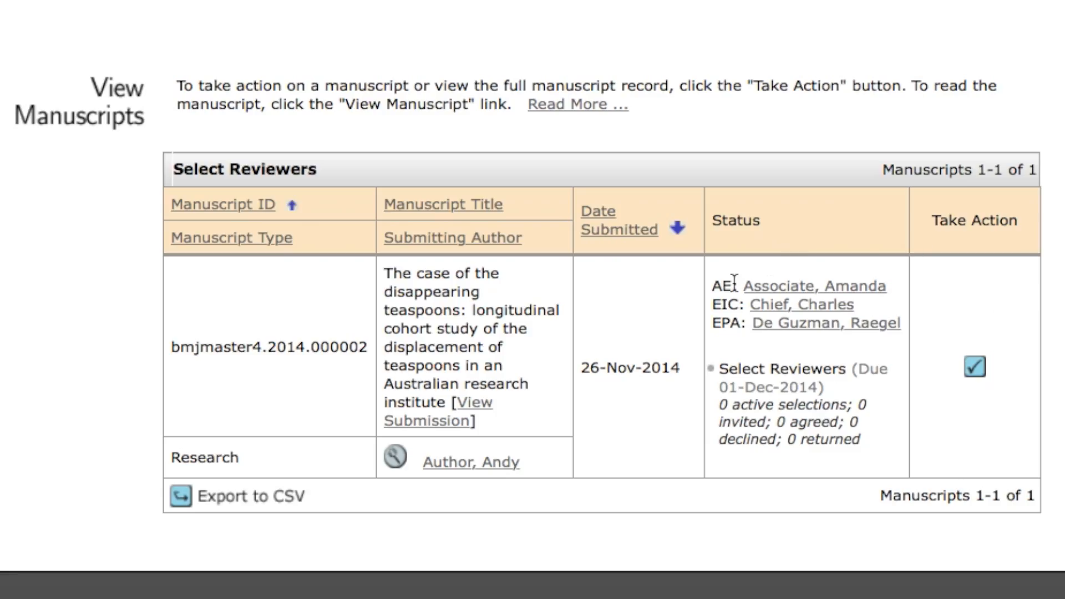
{"action": "left_click_drag", "start_coordinate": [733, 283], "coordinate": [707, 286]}
{"action": "left_click_drag", "start_coordinate": [713, 307], "coordinate": [743, 310]}
{"action": "left_click", "coordinate": [719, 322]}
{"action": "left_click_drag", "start_coordinate": [711, 323], "coordinate": [735, 323]}
Take action on manuscript bmjmaster4.2014.000002 and read through its PDF proof.
{"action": "left_click", "coordinate": [973, 373]}
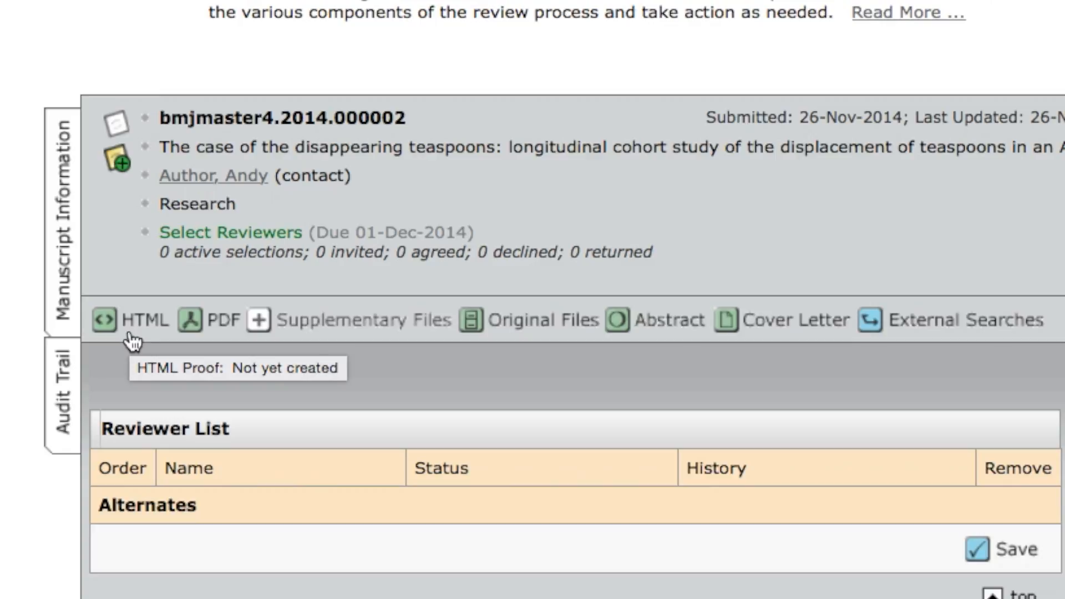
{"action": "left_click", "coordinate": [220, 332]}
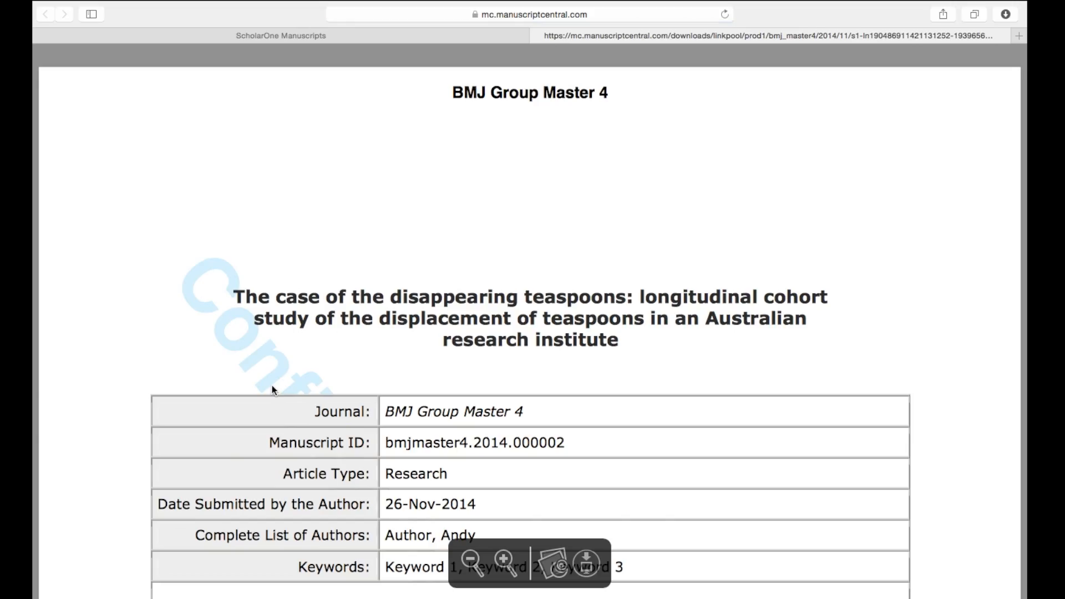
{"action": "scroll", "coordinate": [271, 390], "scroll_direction": "down", "scroll_amount": 5}
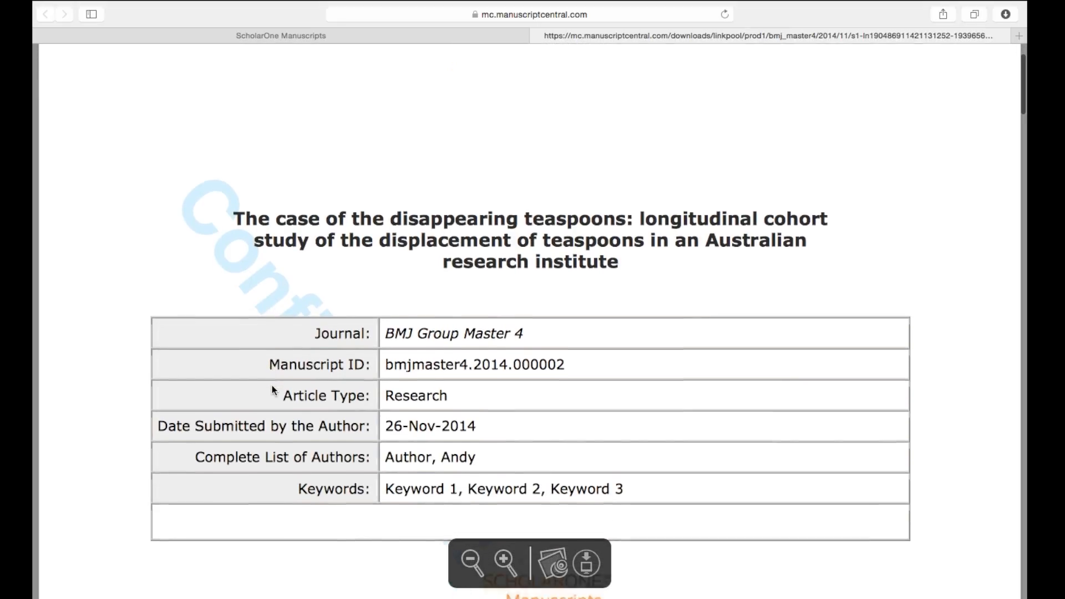
{"action": "scroll", "coordinate": [272, 389], "scroll_direction": "down", "scroll_amount": 5}
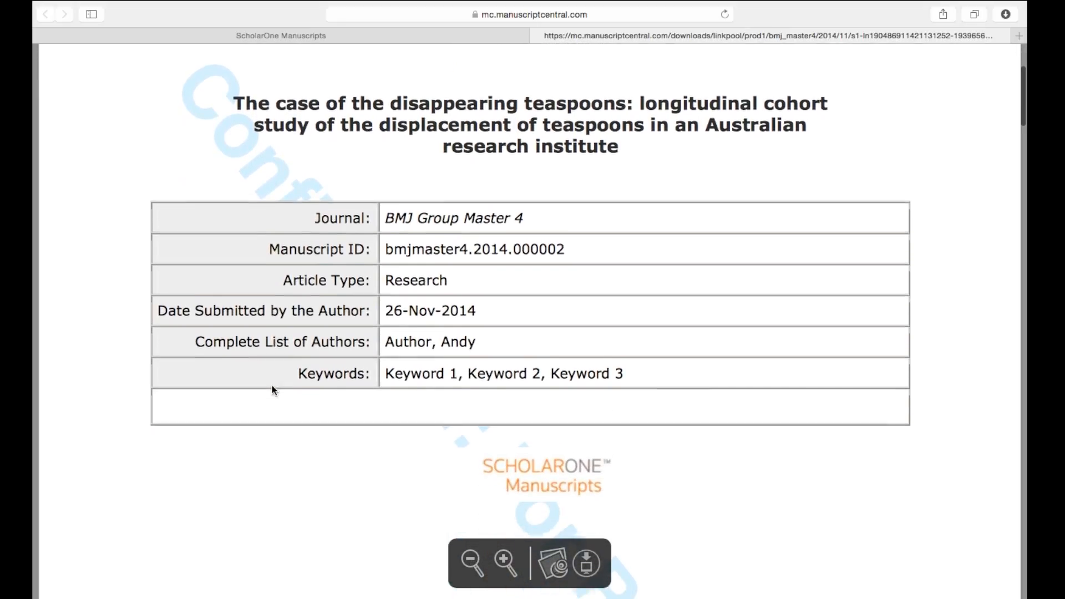
{"action": "scroll", "coordinate": [271, 389], "scroll_direction": "down", "scroll_amount": 3}
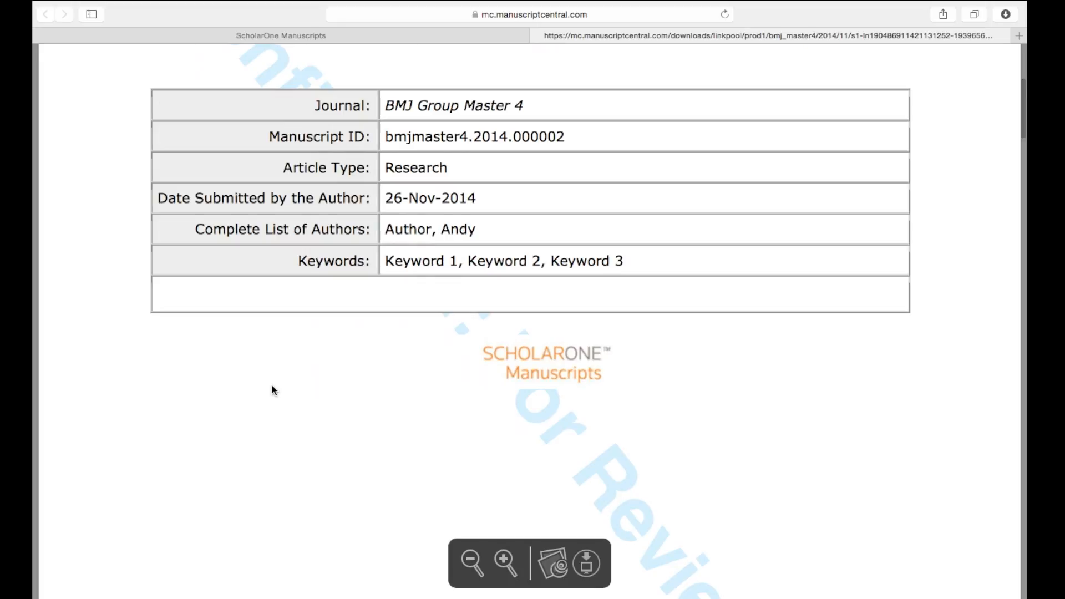
{"action": "scroll", "coordinate": [272, 390], "scroll_direction": "up", "scroll_amount": 5}
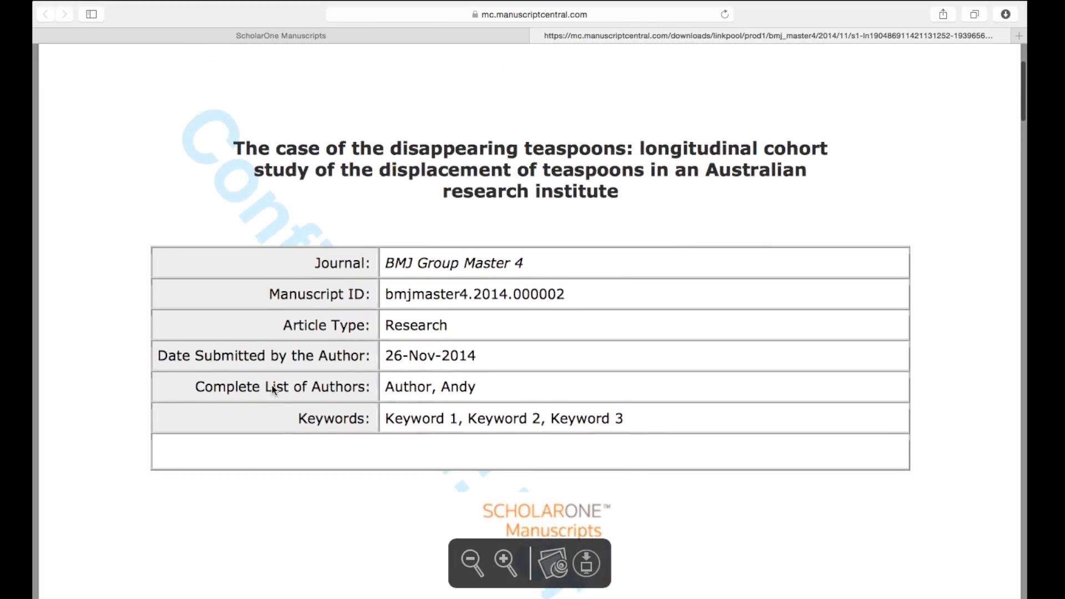
{"action": "scroll", "coordinate": [272, 390], "scroll_direction": "down", "scroll_amount": 8}
{"action": "scroll", "coordinate": [272, 390], "scroll_direction": "down", "scroll_amount": 20}
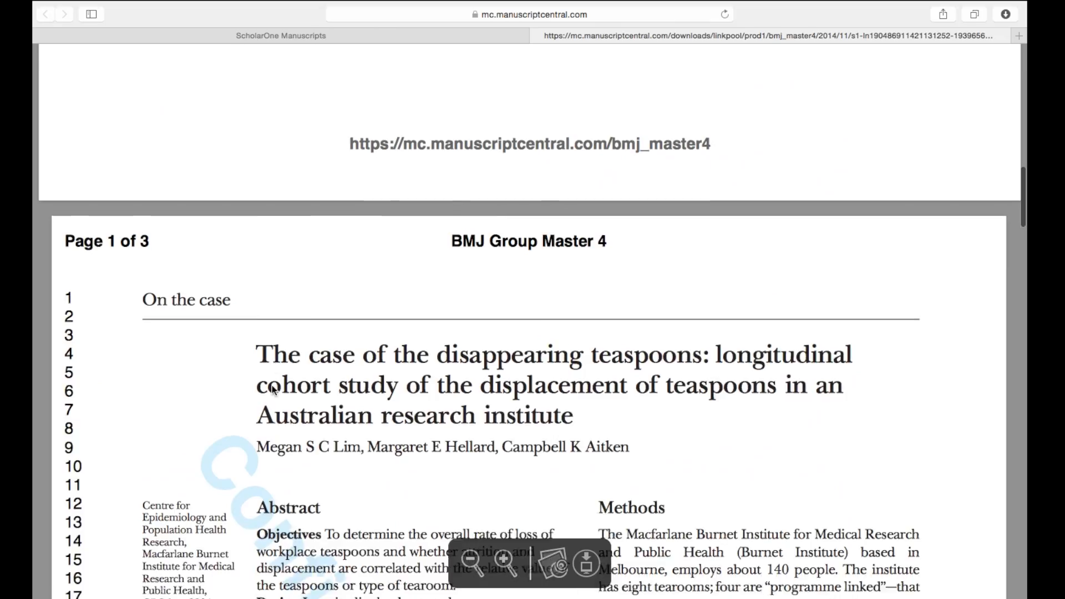
{"action": "scroll", "coordinate": [272, 385], "scroll_direction": "down", "scroll_amount": 20}
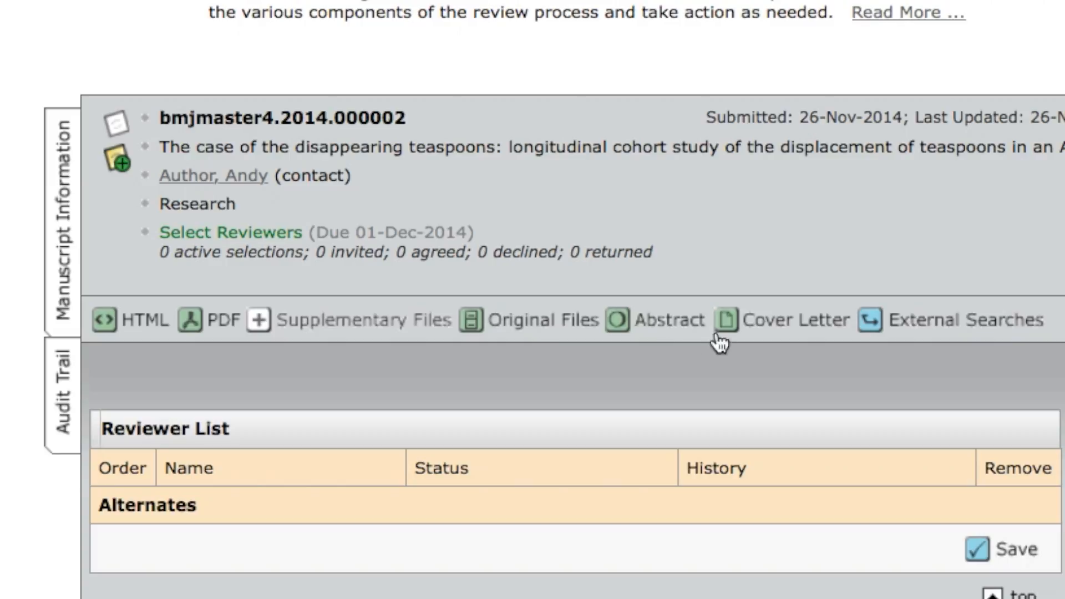
View the manuscript's abstract and cover letter, closing each after reading, and open its external searches.
{"action": "left_click", "coordinate": [678, 328]}
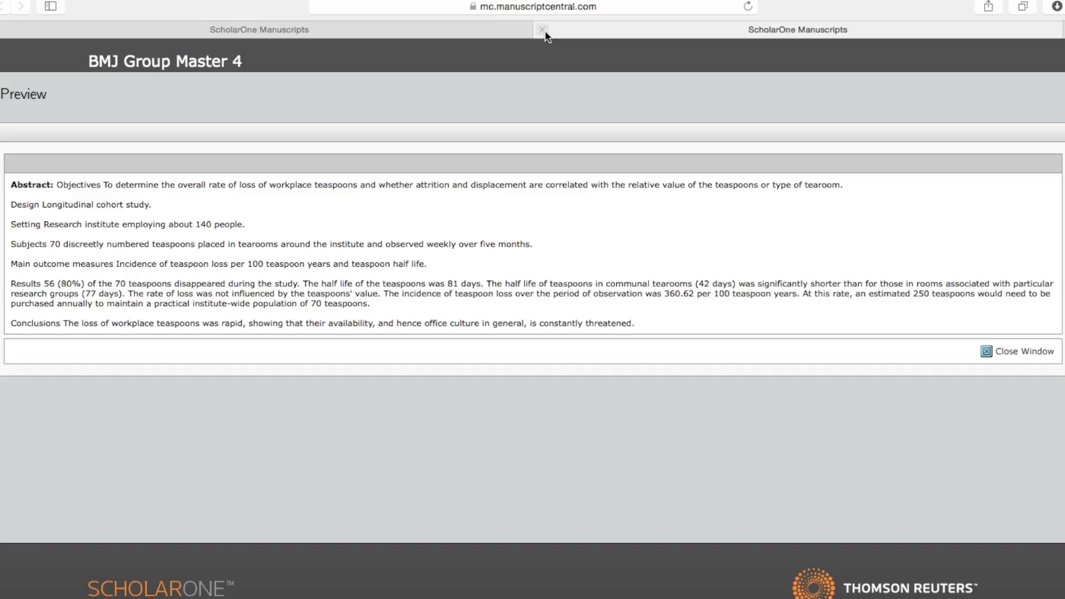
{"action": "left_click", "coordinate": [543, 30]}
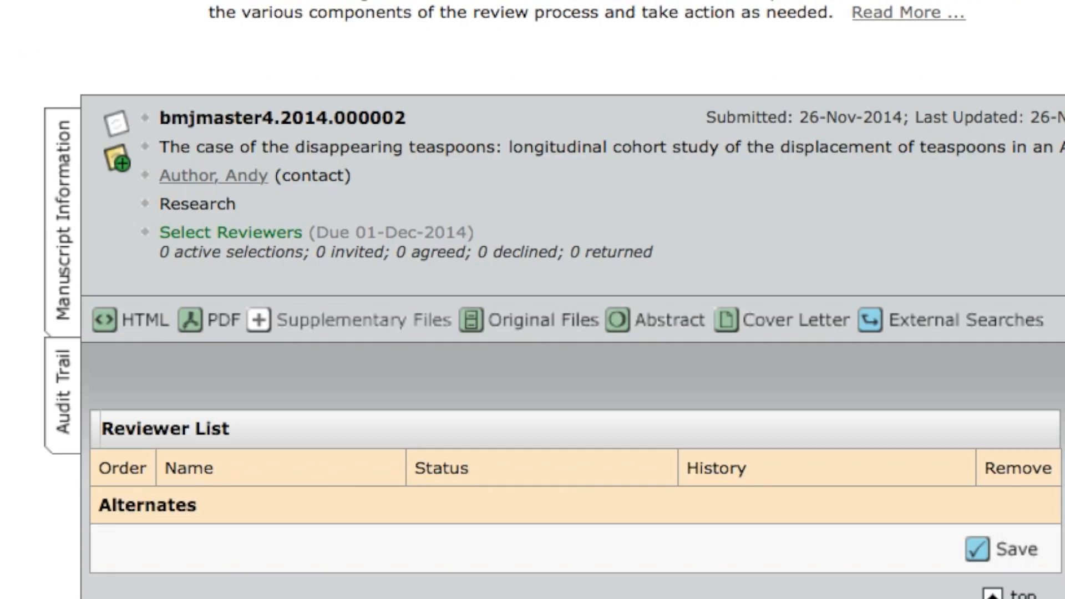
{"action": "left_click", "coordinate": [803, 332]}
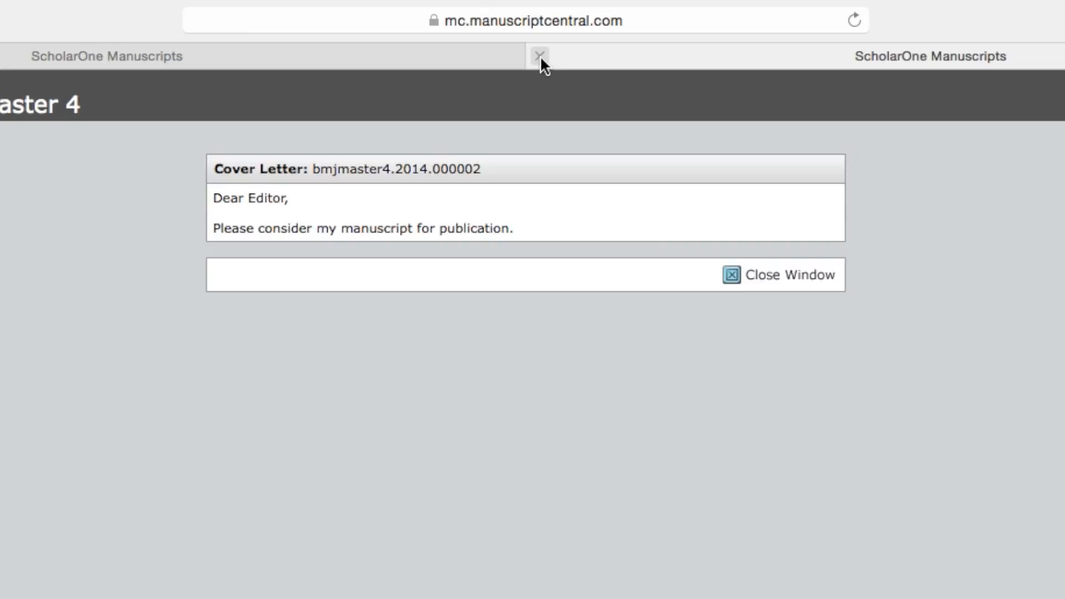
{"action": "left_click", "coordinate": [540, 55]}
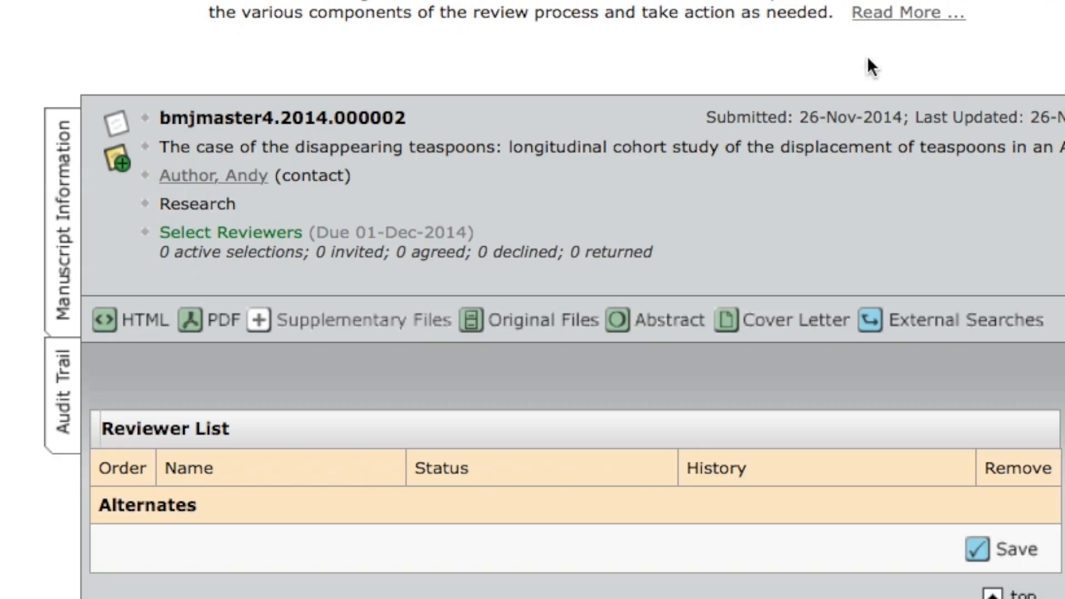
{"action": "left_click", "coordinate": [945, 323]}
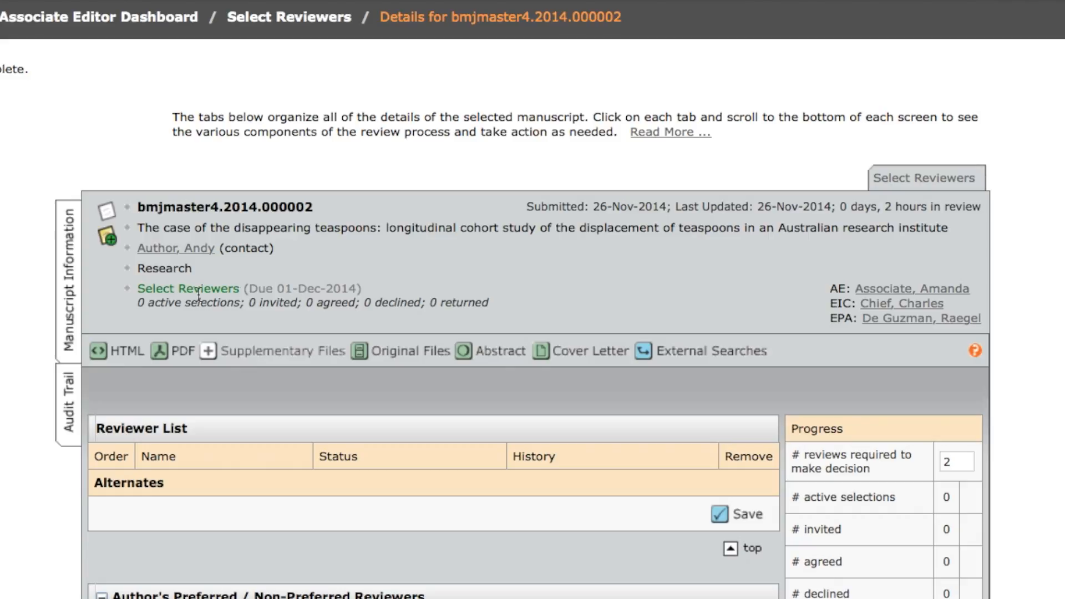
Check the due date of the Select Reviewers task and the number of reviews required to make a decision.
{"action": "left_click_drag", "start_coordinate": [141, 287], "coordinate": [361, 285]}
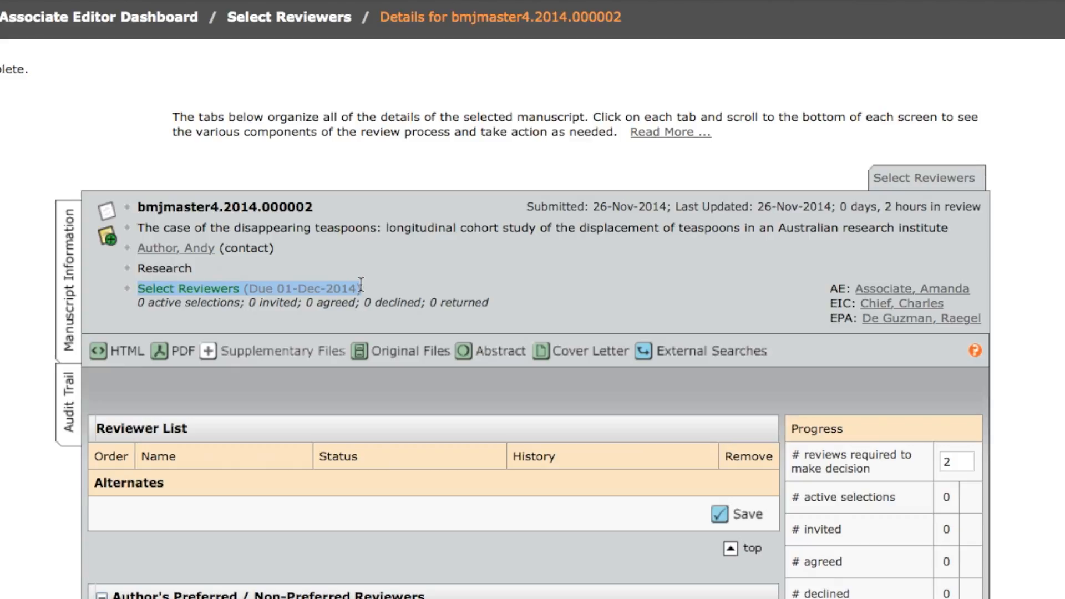
{"action": "left_click", "coordinate": [435, 291]}
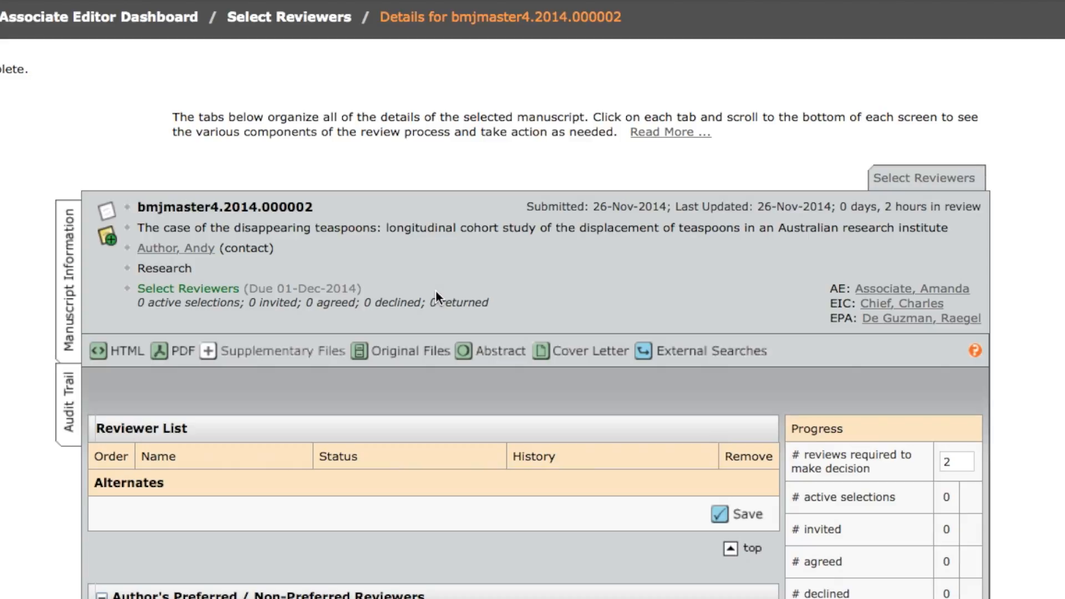
{"action": "scroll", "coordinate": [436, 294], "scroll_direction": "down", "scroll_amount": 5}
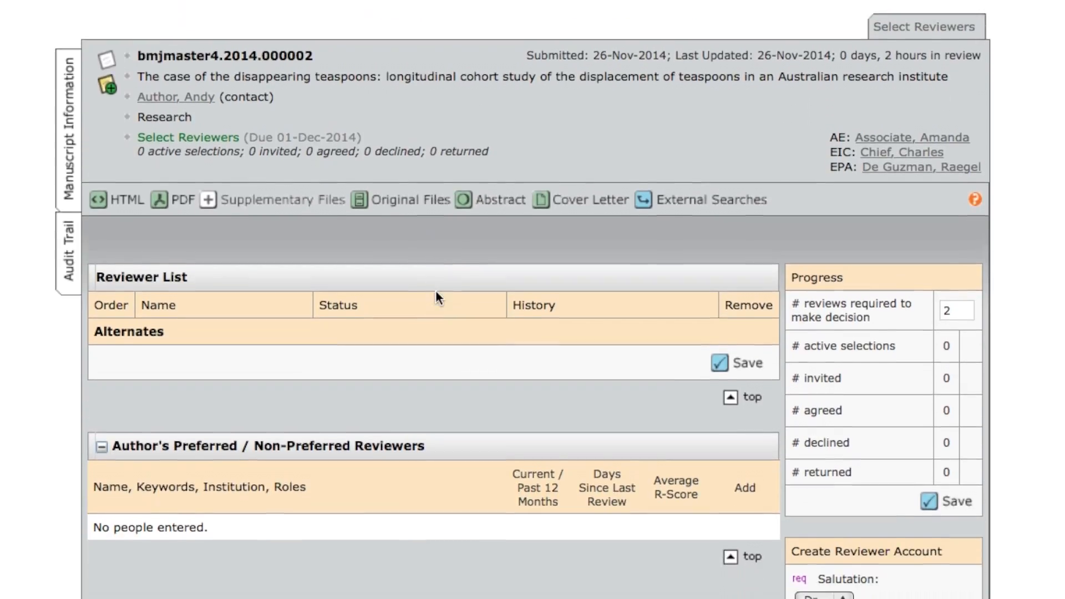
{"action": "scroll", "coordinate": [436, 291], "scroll_direction": "up", "scroll_amount": 1}
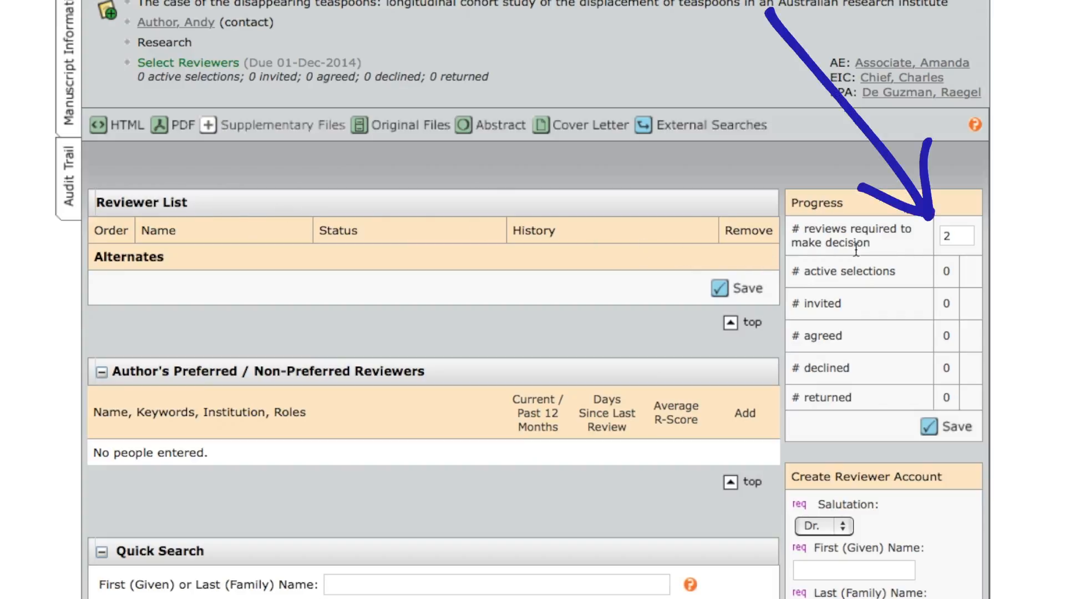
{"action": "double_click", "coordinate": [961, 236]}
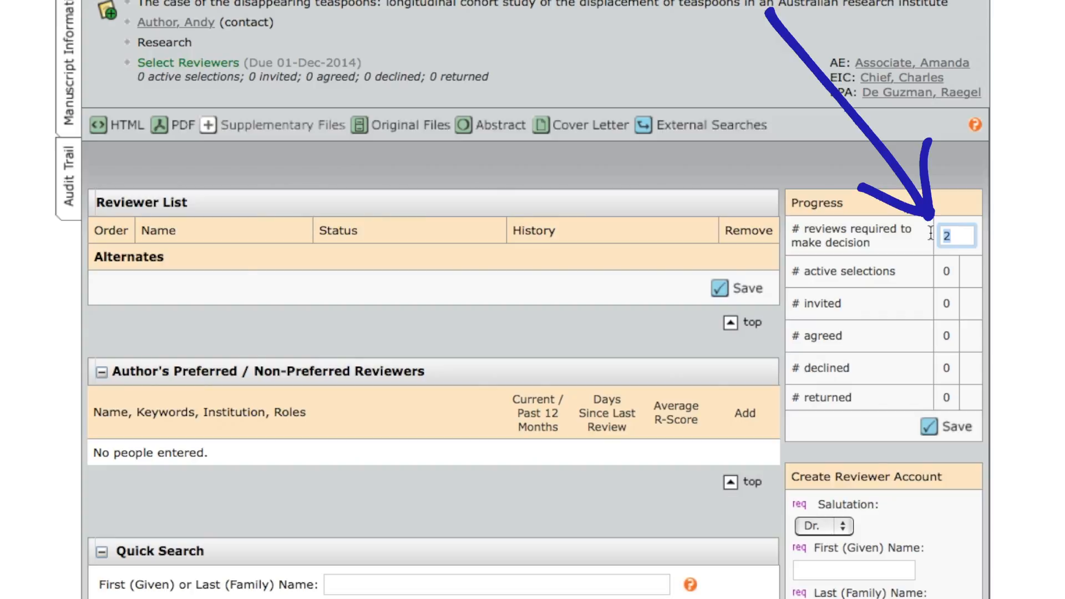
{"action": "left_click", "coordinate": [954, 242]}
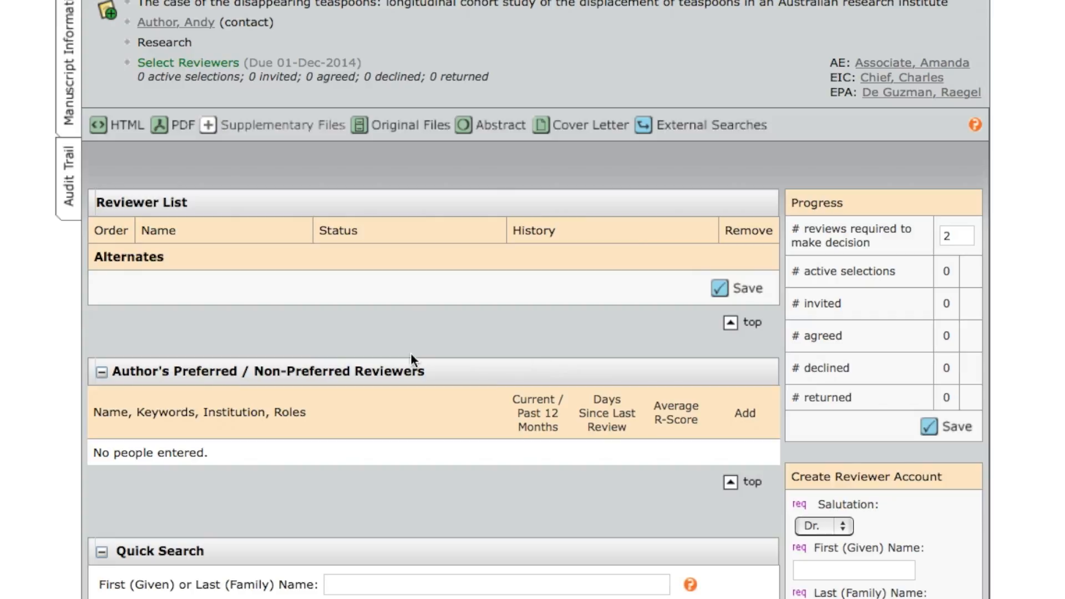
Run a Quick Search for a candidate reviewer by family name.
{"action": "scroll", "coordinate": [432, 349], "scroll_direction": "down", "scroll_amount": 2}
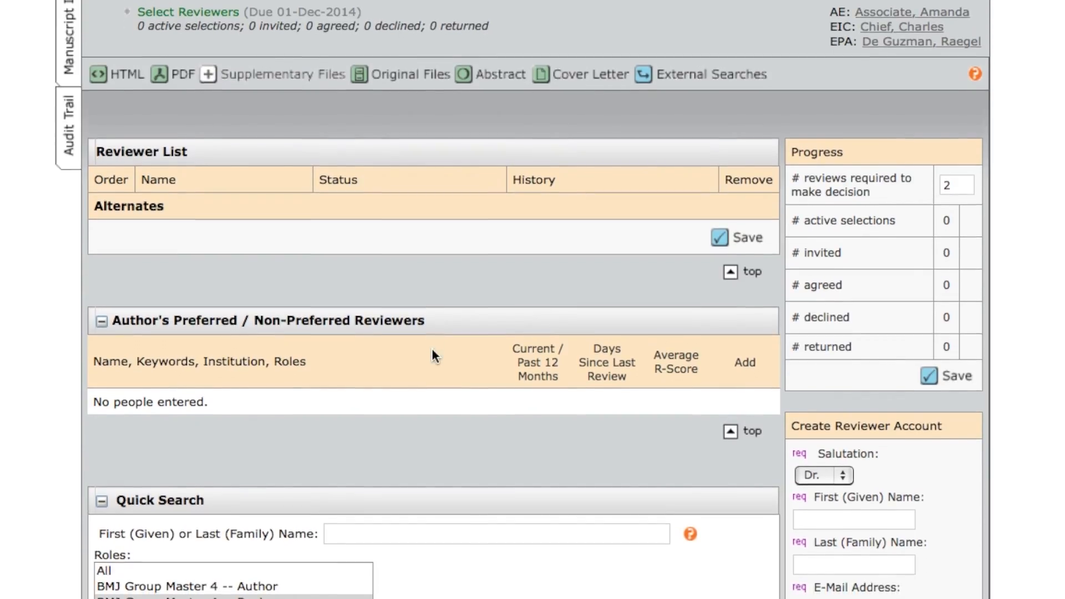
{"action": "scroll", "coordinate": [433, 350], "scroll_direction": "down", "scroll_amount": 2}
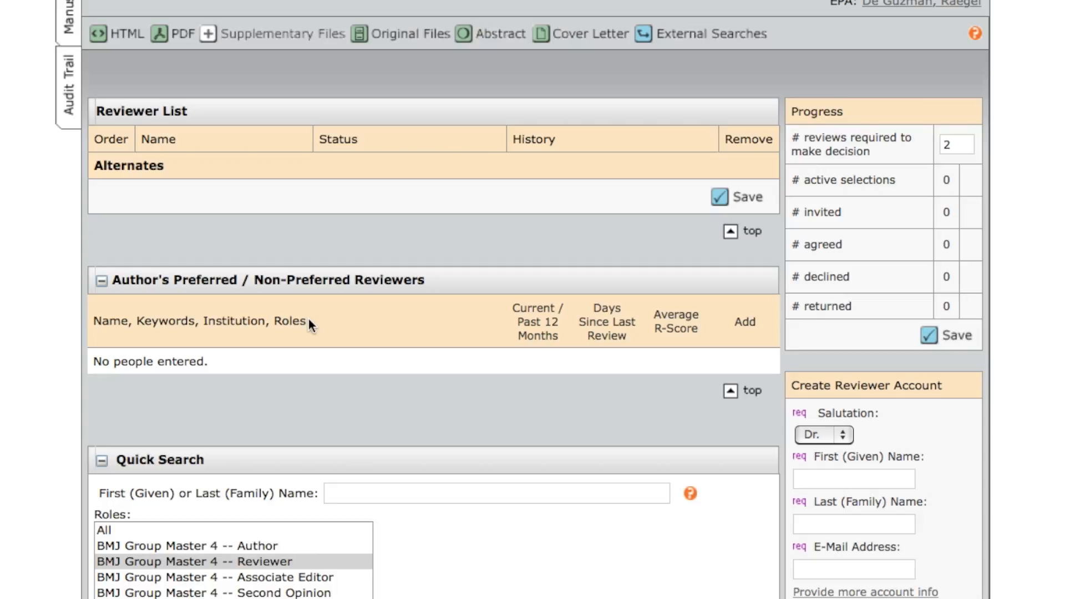
{"action": "scroll", "coordinate": [330, 328], "scroll_direction": "down", "scroll_amount": 3}
{"action": "scroll", "coordinate": [330, 331], "scroll_direction": "down", "scroll_amount": 2}
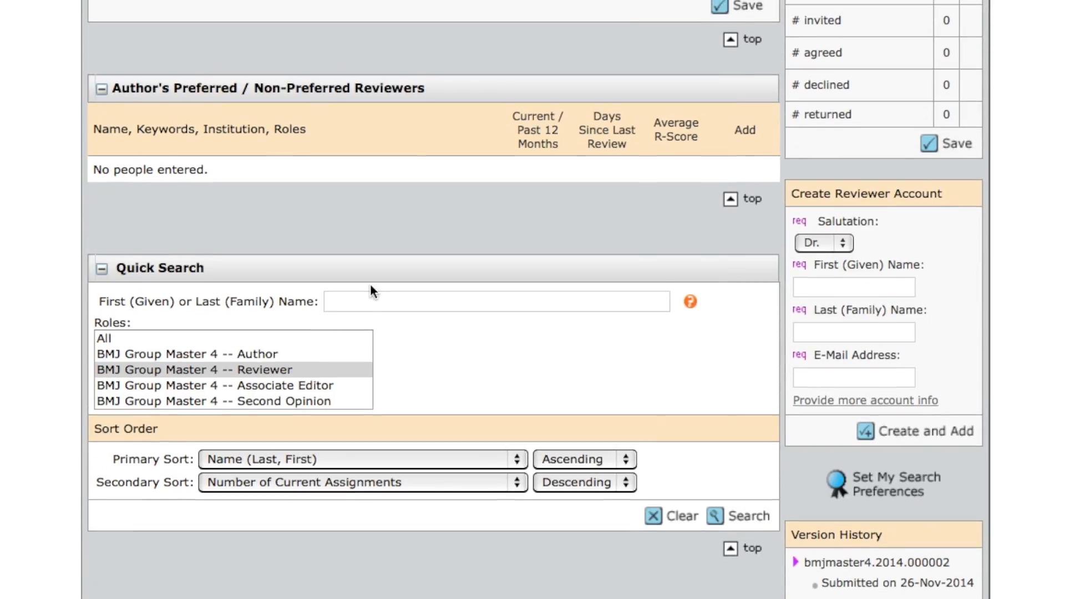
{"action": "left_click", "coordinate": [353, 300]}
{"action": "type", "text": "barton"}
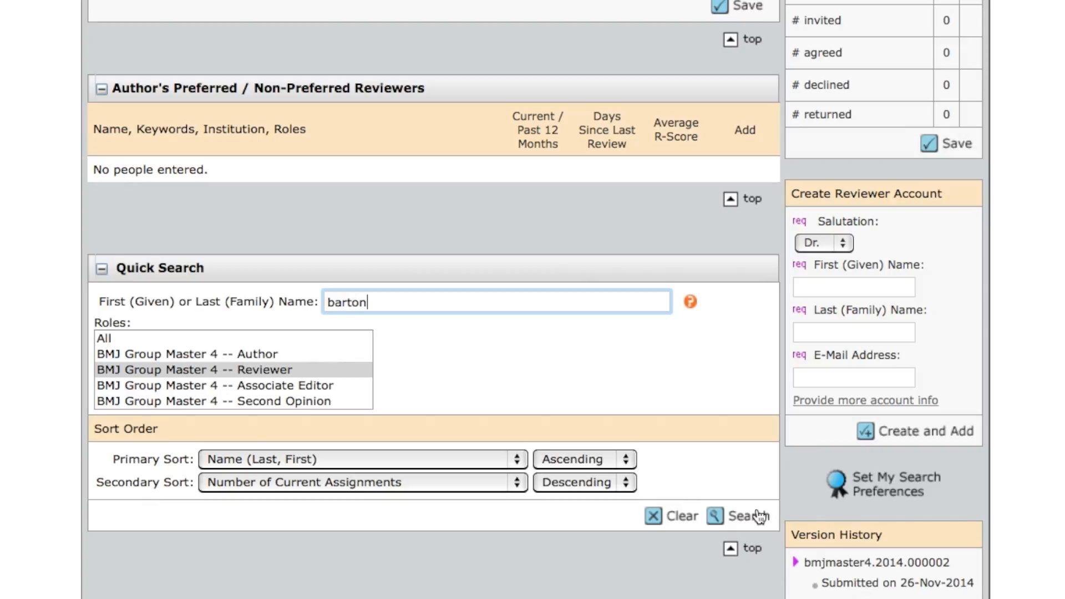
{"action": "left_click", "coordinate": [762, 516]}
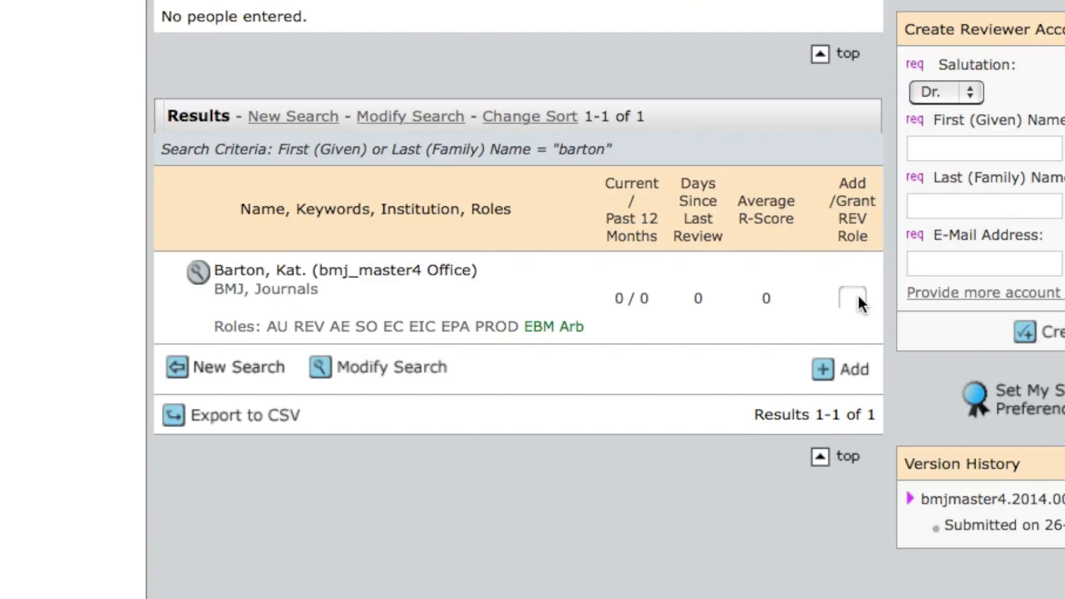
Add the reviewer found by the search to the manuscript's reviewer list and check the new entry.
{"action": "left_click", "coordinate": [839, 381]}
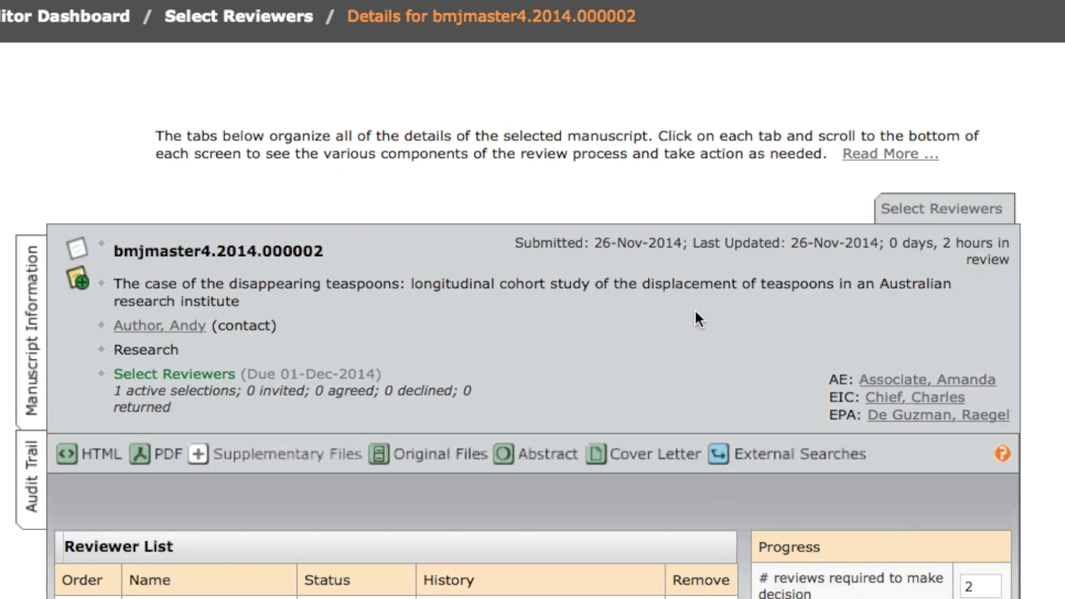
{"action": "scroll", "coordinate": [695, 309], "scroll_direction": "down", "scroll_amount": 5}
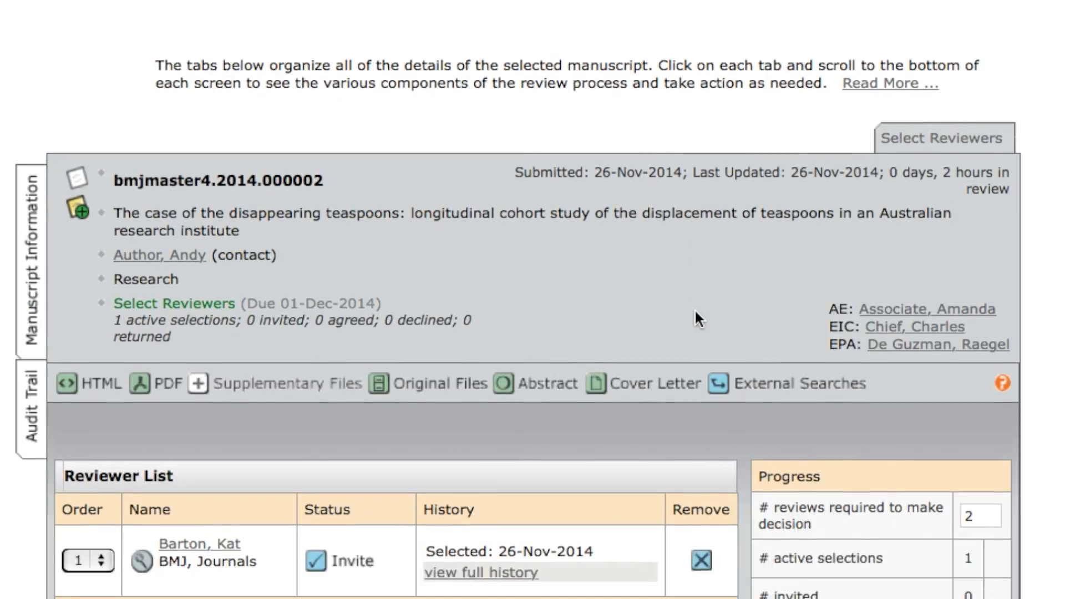
{"action": "scroll", "coordinate": [694, 309], "scroll_direction": "down", "scroll_amount": 6}
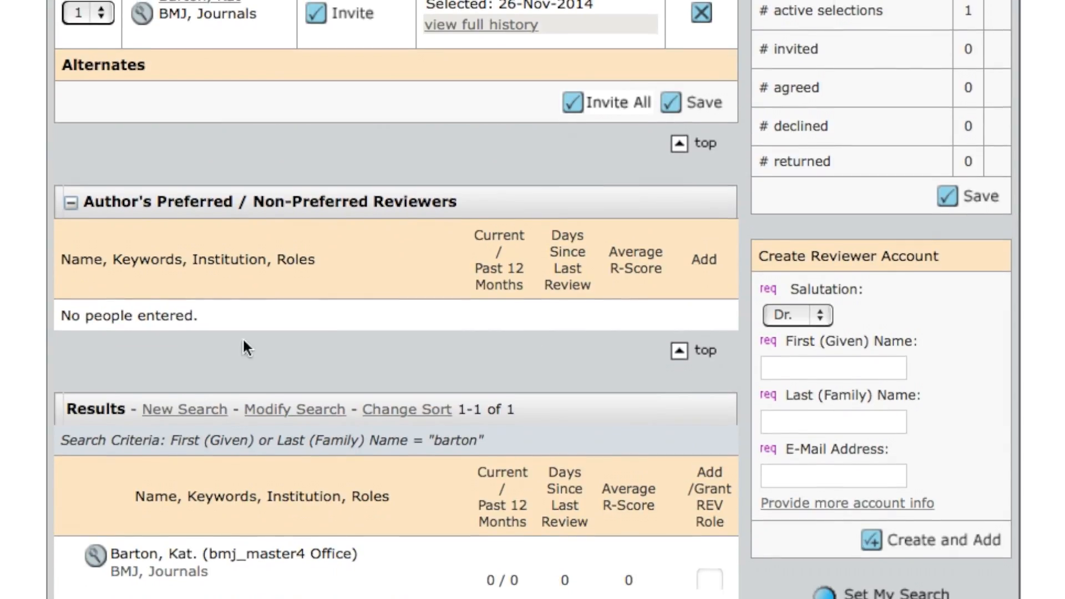
Start a new reviewer search and examine the Related Papers Search fields and the keyword choices offered by Auto-Suggest.
{"action": "left_click", "coordinate": [183, 410]}
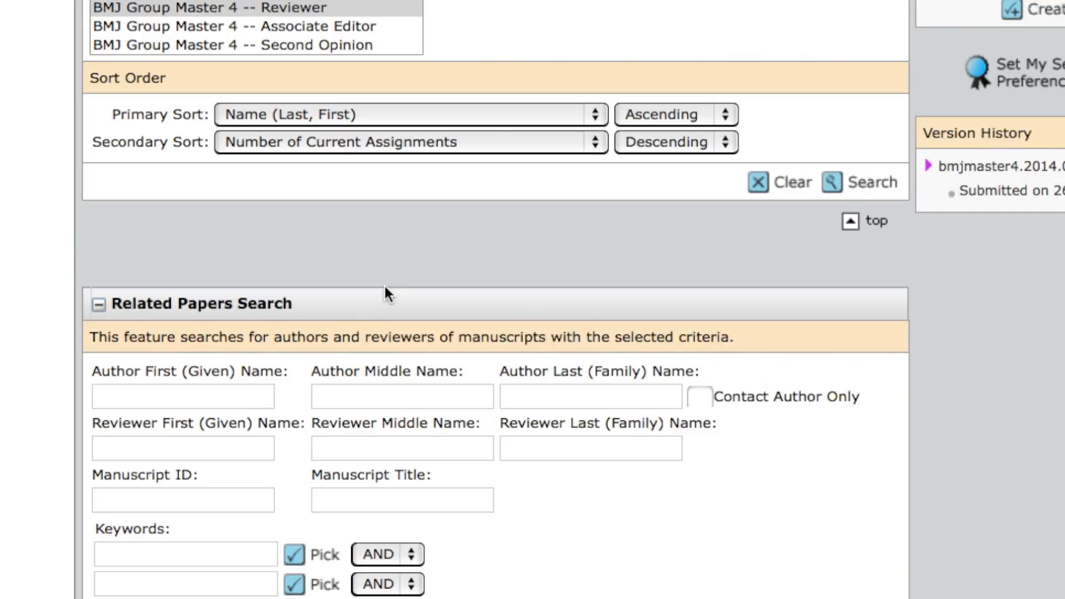
{"action": "scroll", "coordinate": [385, 289], "scroll_direction": "down", "scroll_amount": 3}
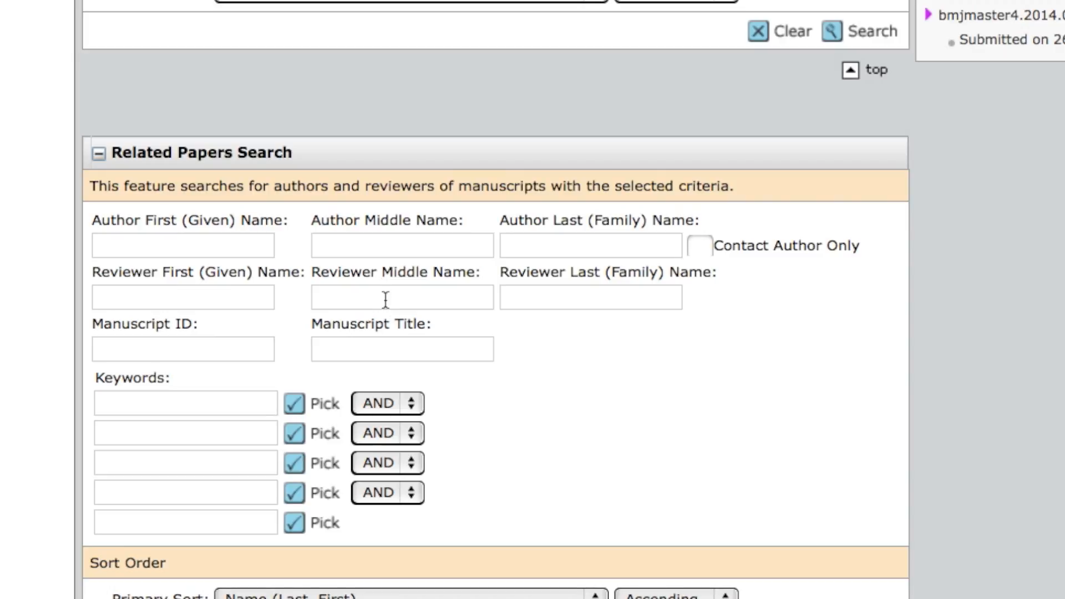
{"action": "scroll", "coordinate": [399, 346], "scroll_direction": "down", "scroll_amount": 6}
{"action": "scroll", "coordinate": [401, 346], "scroll_direction": "down", "scroll_amount": 3}
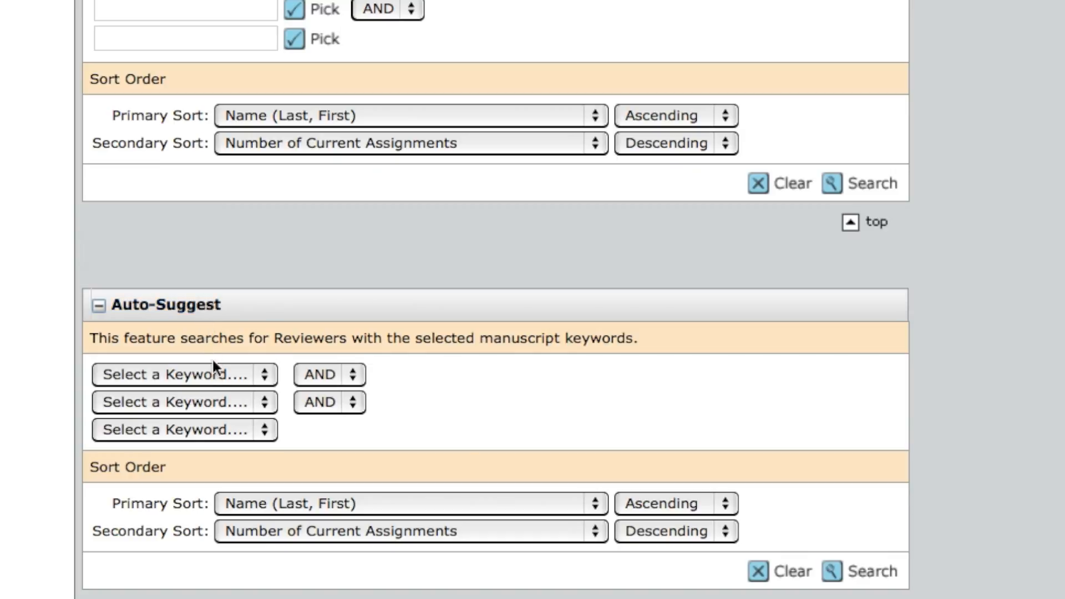
{"action": "left_click", "coordinate": [213, 374]}
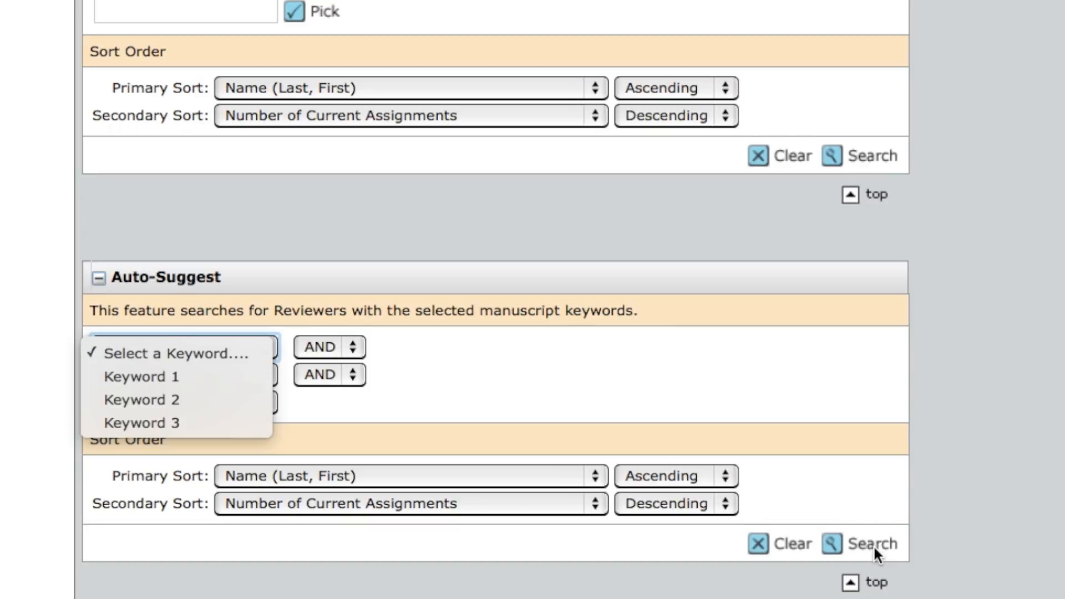
{"action": "left_click", "coordinate": [746, 593]}
Choose "Cardiac magnetic resonance (CMR) imaging" as the first keyword criterion in the Advanced Search and check the entry.
{"action": "scroll", "coordinate": [746, 594], "scroll_direction": "down", "scroll_amount": 2}
{"action": "scroll", "coordinate": [746, 594], "scroll_direction": "down", "scroll_amount": 8}
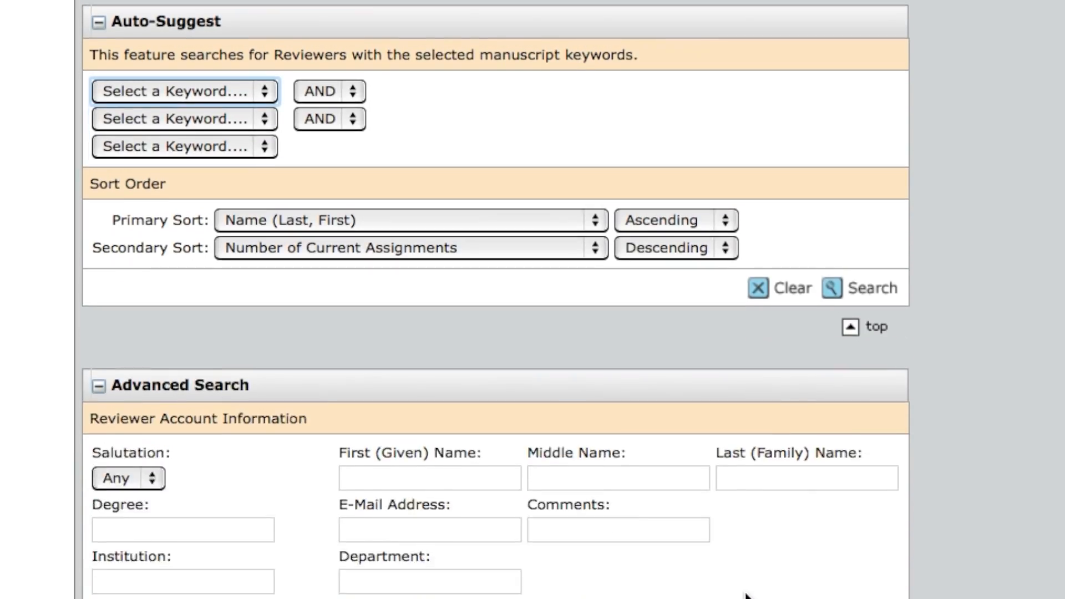
{"action": "scroll", "coordinate": [746, 594], "scroll_direction": "down", "scroll_amount": 2}
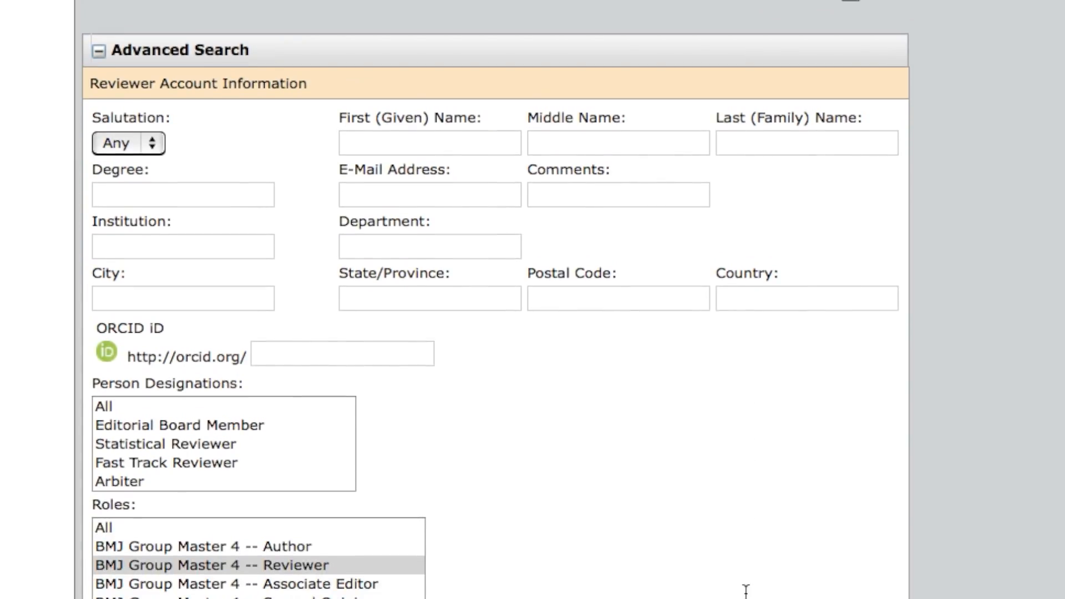
{"action": "scroll", "coordinate": [746, 591], "scroll_direction": "down", "scroll_amount": 1}
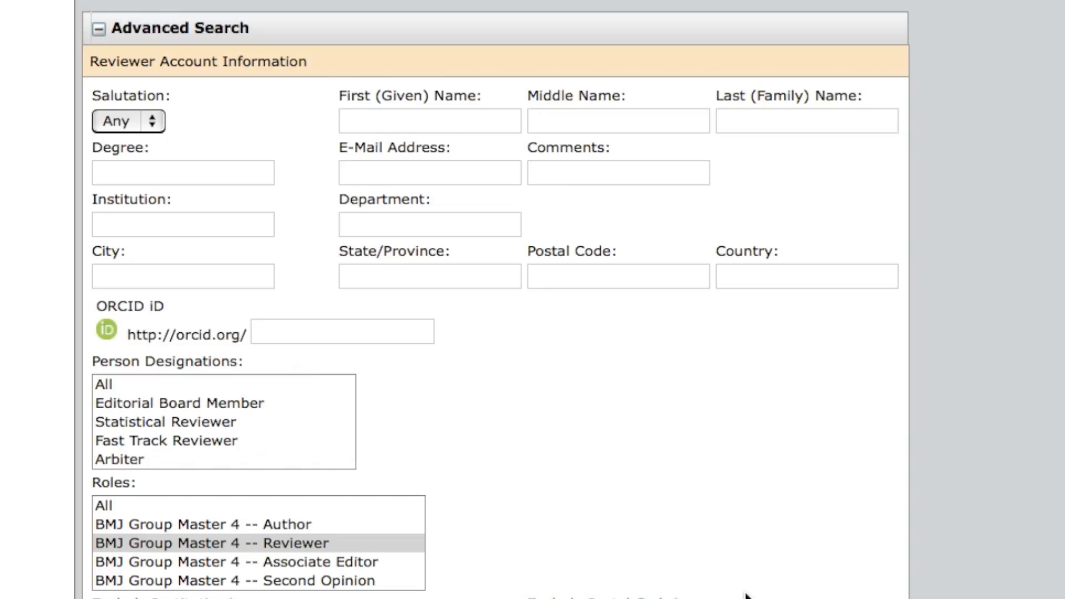
{"action": "scroll", "coordinate": [399, 533], "scroll_direction": "down", "scroll_amount": 2}
{"action": "scroll", "coordinate": [468, 492], "scroll_direction": "down", "scroll_amount": 5}
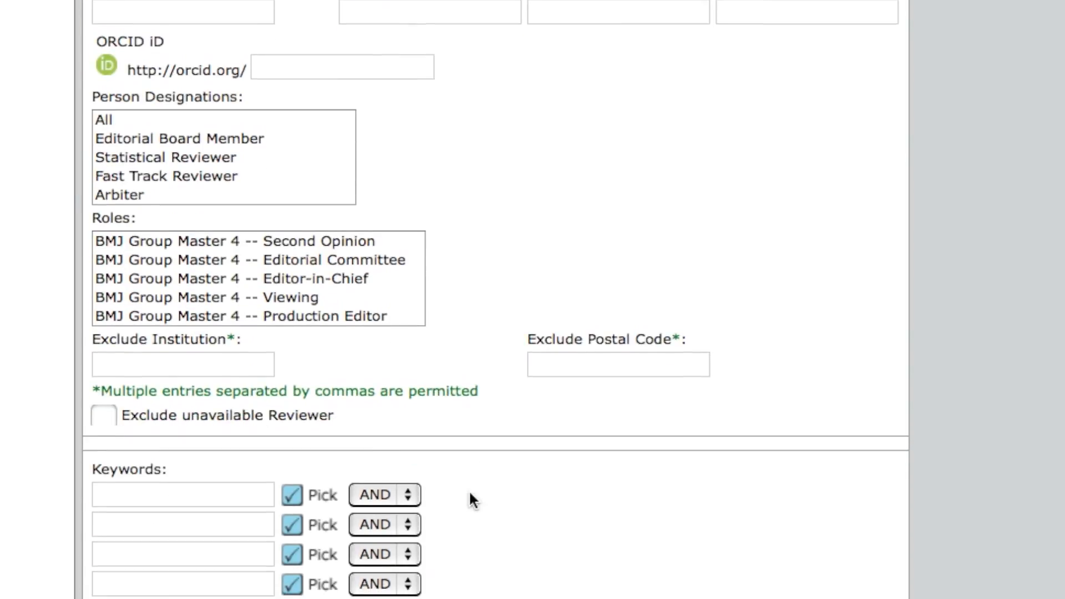
{"action": "left_click", "coordinate": [307, 497]}
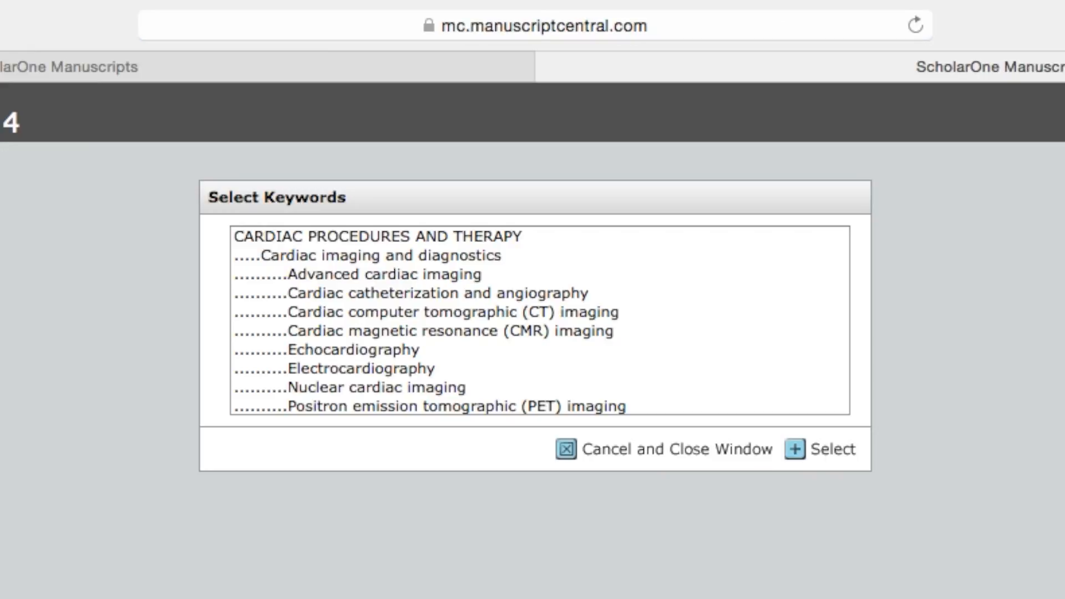
{"action": "left_click", "coordinate": [515, 333]}
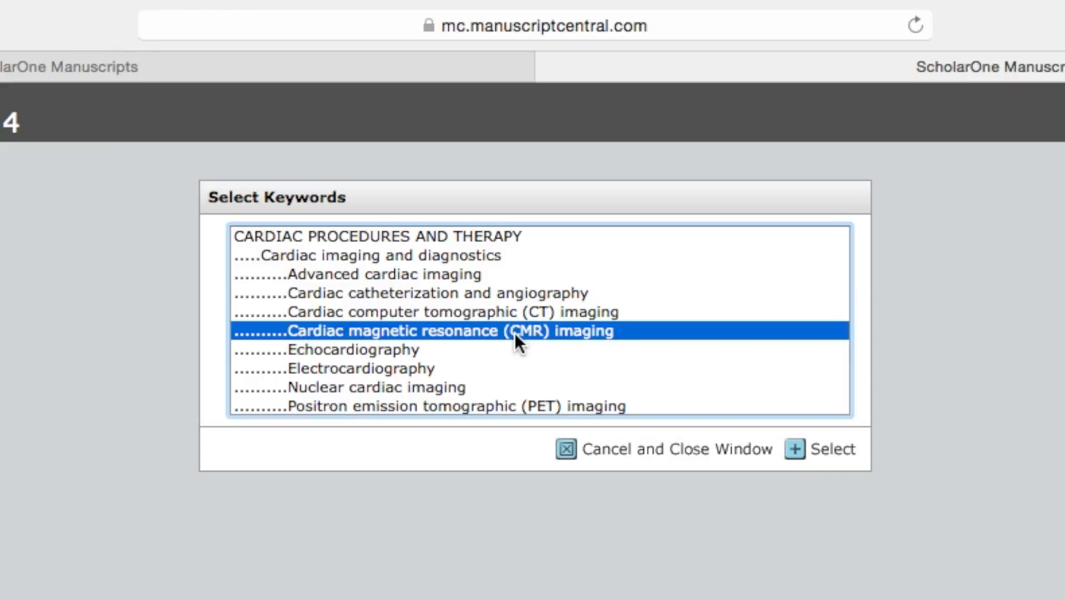
{"action": "left_click", "coordinate": [813, 458]}
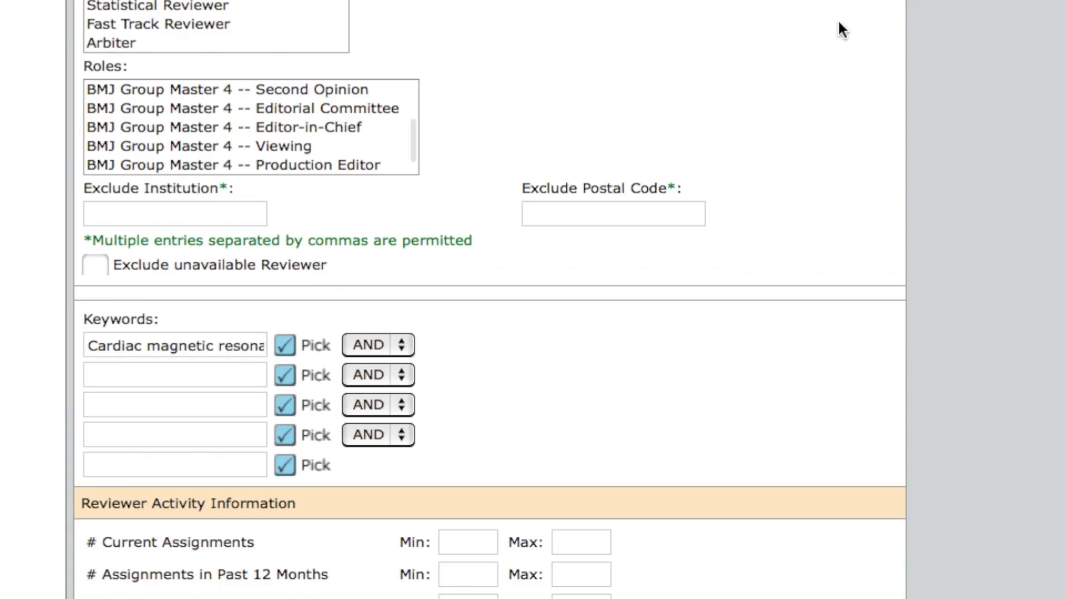
{"action": "scroll", "coordinate": [708, 417], "scroll_direction": "down", "scroll_amount": 1}
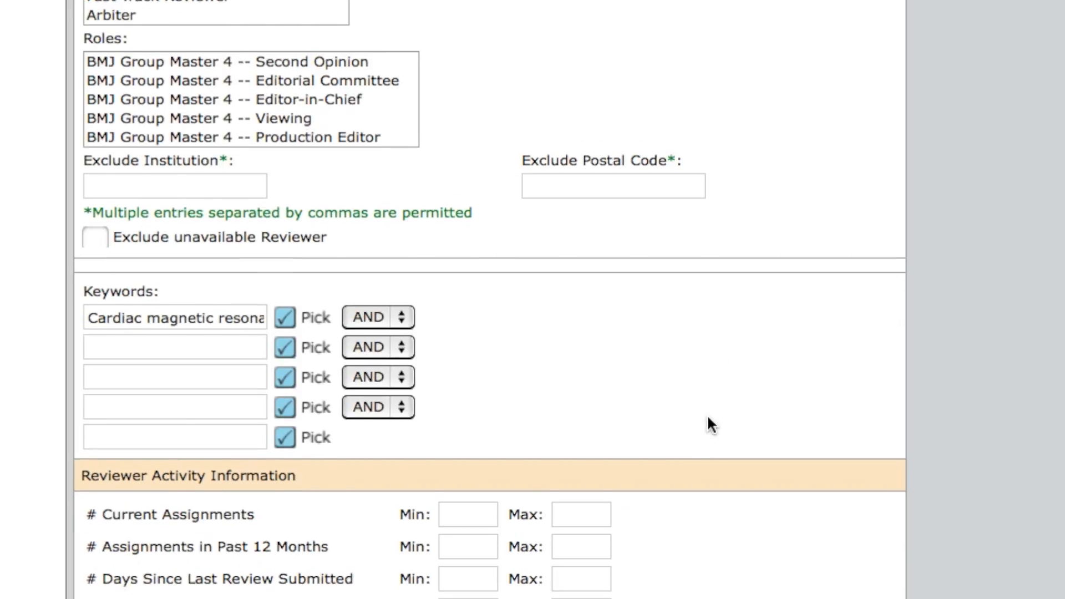
{"action": "left_click_drag", "start_coordinate": [90, 318], "coordinate": [207, 343]}
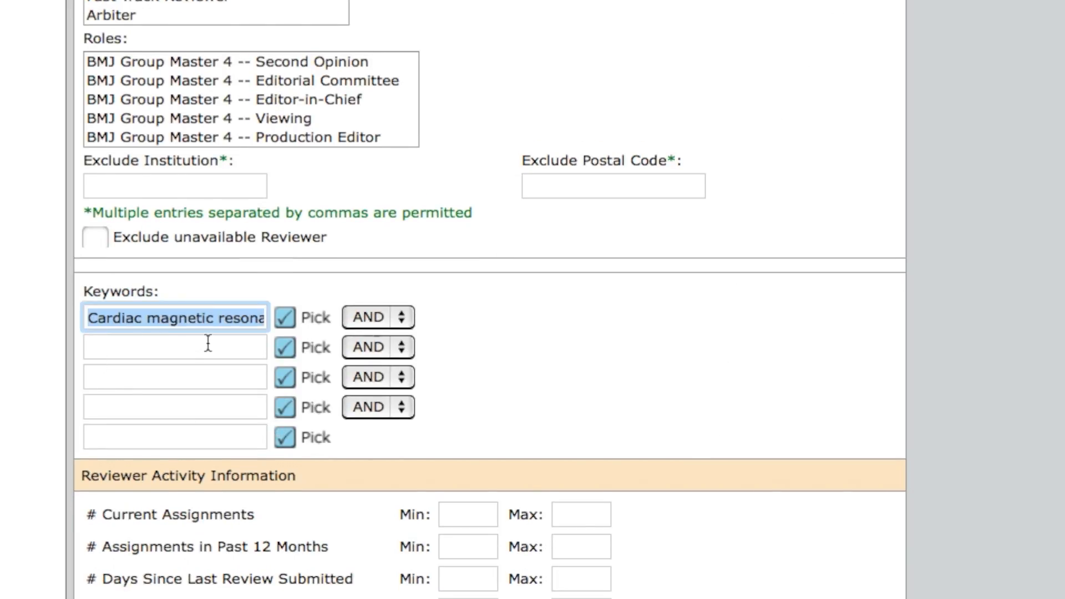
{"action": "left_click", "coordinate": [527, 422]}
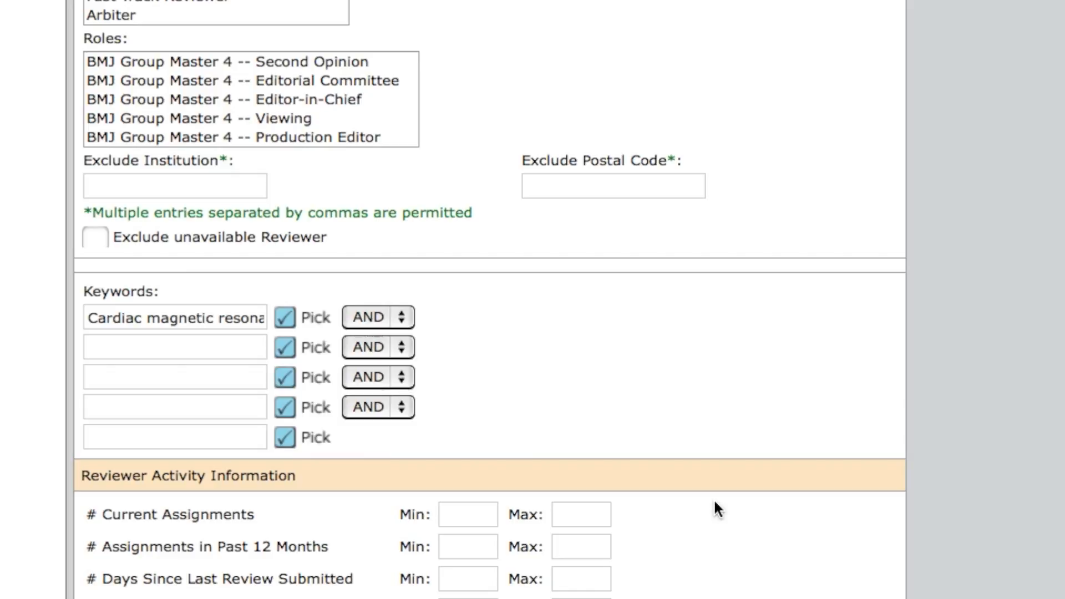
Set the minimum number of assignments in the past 12 months to 1 and run the Advanced Search for reviewers.
{"action": "scroll", "coordinate": [715, 488], "scroll_direction": "down", "scroll_amount": 5}
{"action": "scroll", "coordinate": [713, 456], "scroll_direction": "down", "scroll_amount": 2}
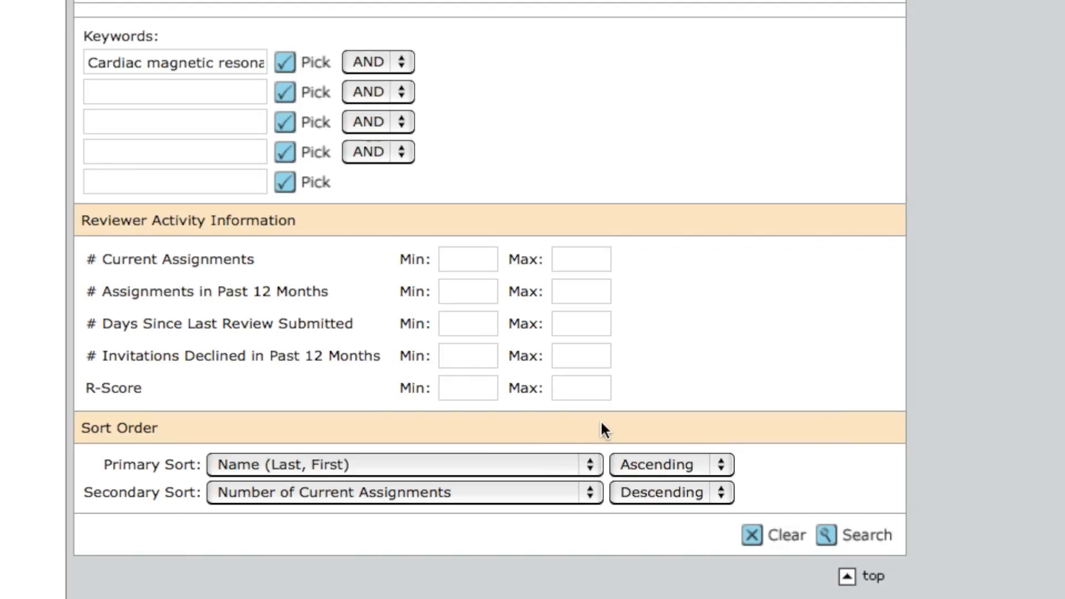
{"action": "left_click", "coordinate": [457, 296]}
{"action": "type", "text": "1"}
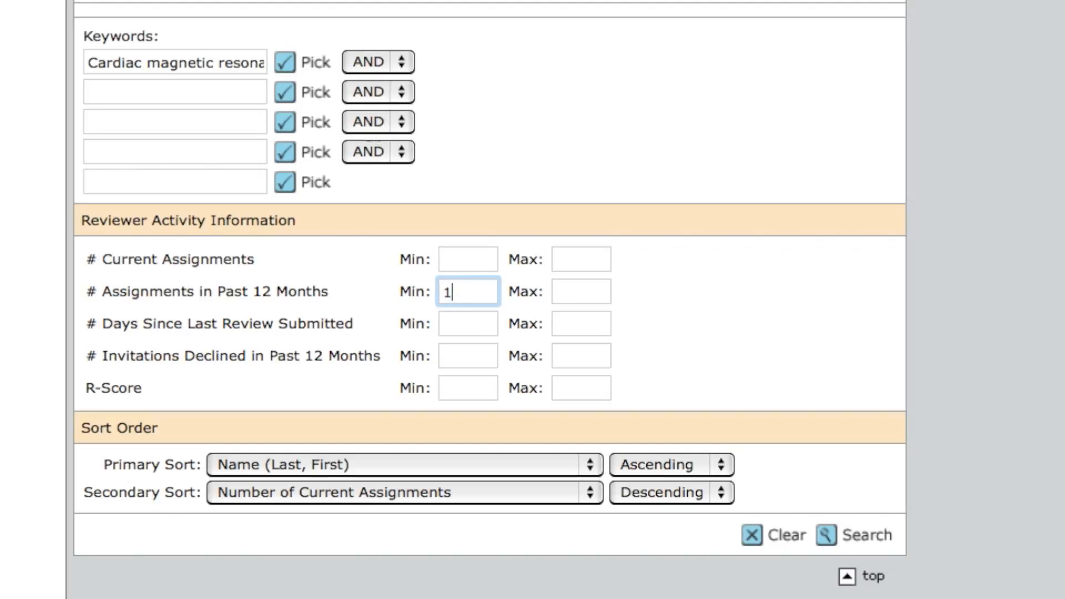
{"action": "left_click", "coordinate": [881, 537]}
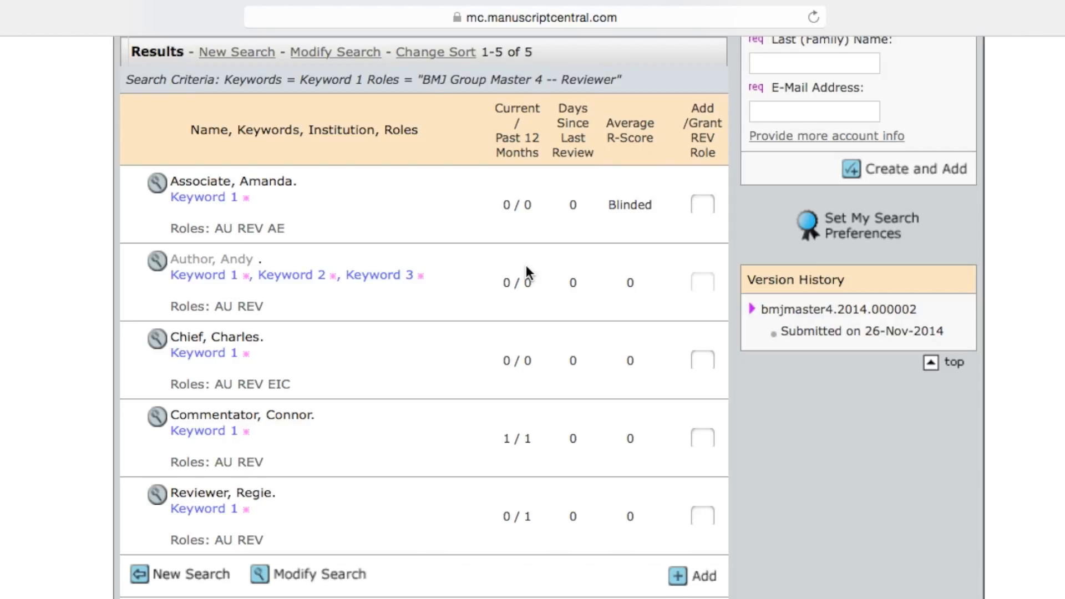
View the second candidate's reviewer history, author history and account information, and close the person details.
{"action": "left_click", "coordinate": [157, 269]}
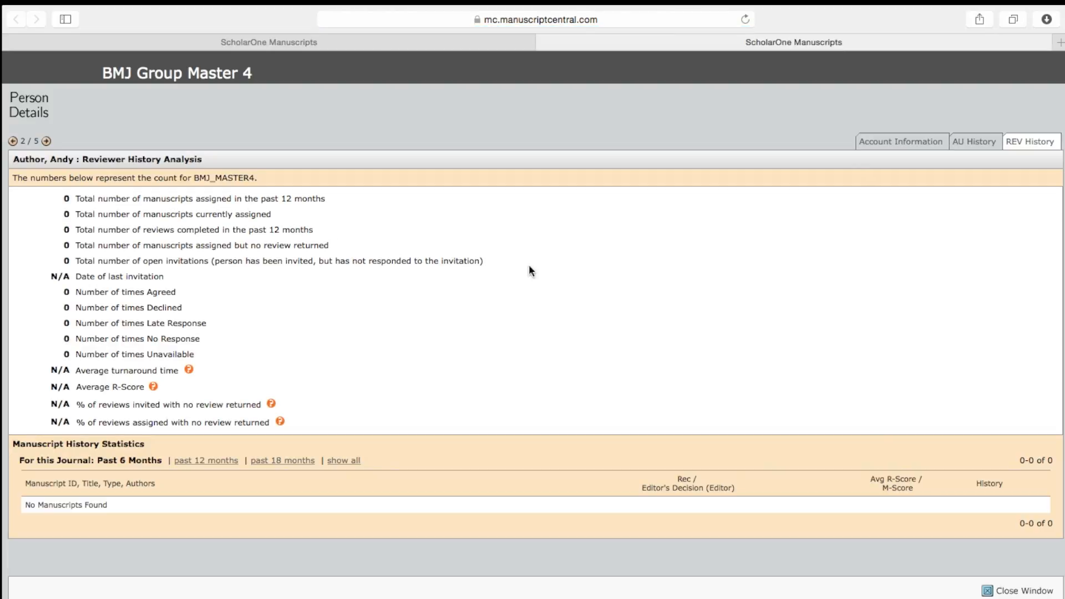
{"action": "left_click", "coordinate": [961, 142]}
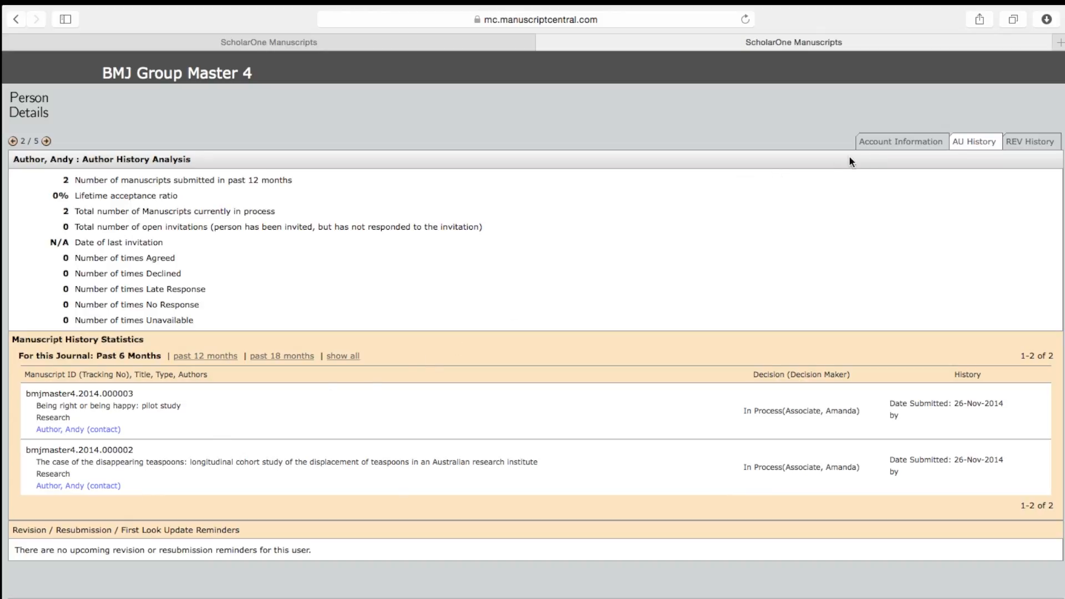
{"action": "left_click", "coordinate": [880, 146]}
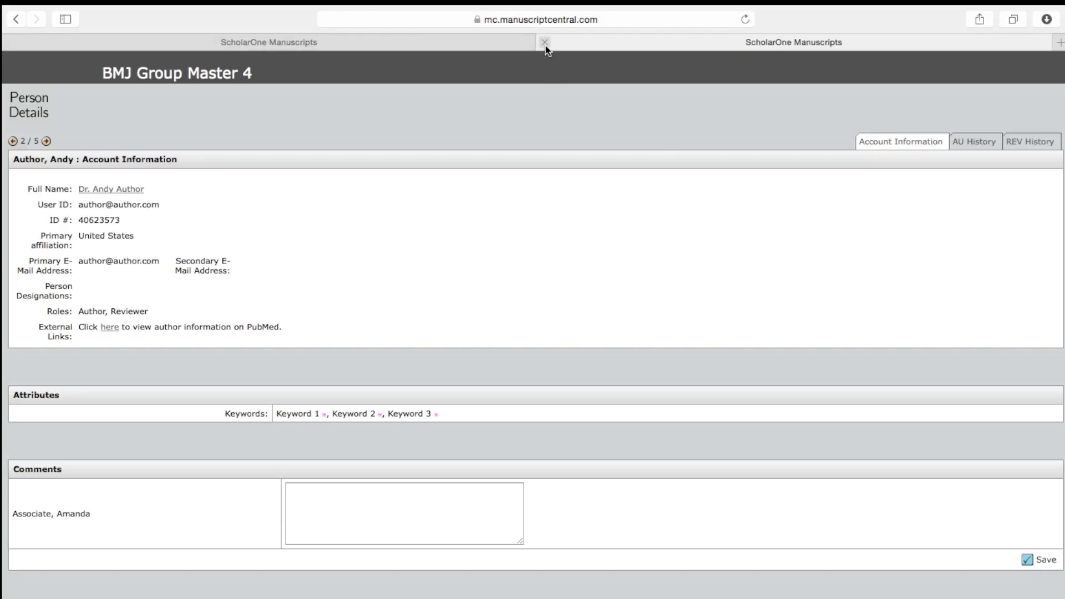
{"action": "left_click", "coordinate": [544, 42]}
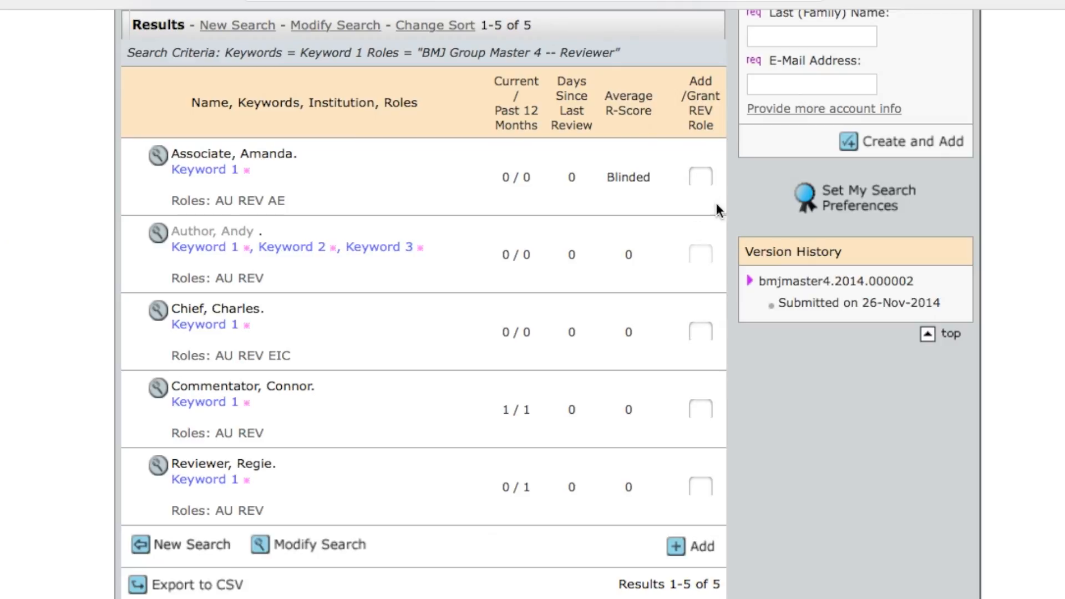
Add the third and fourth candidates from the search results to the reviewer list and check the number of reviews required.
{"action": "left_click", "coordinate": [697, 336]}
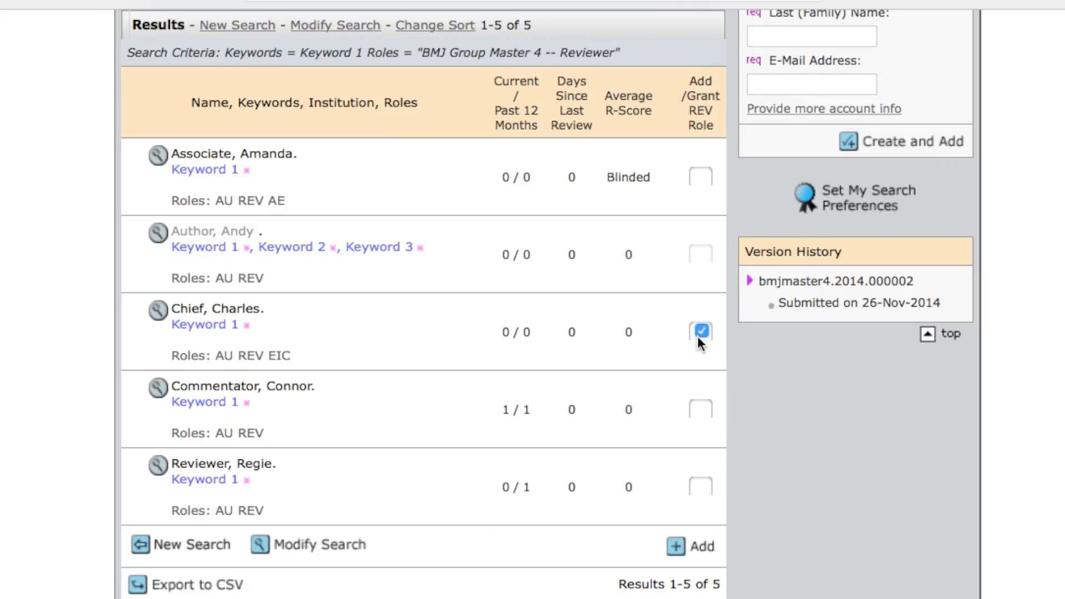
{"action": "left_click", "coordinate": [696, 411]}
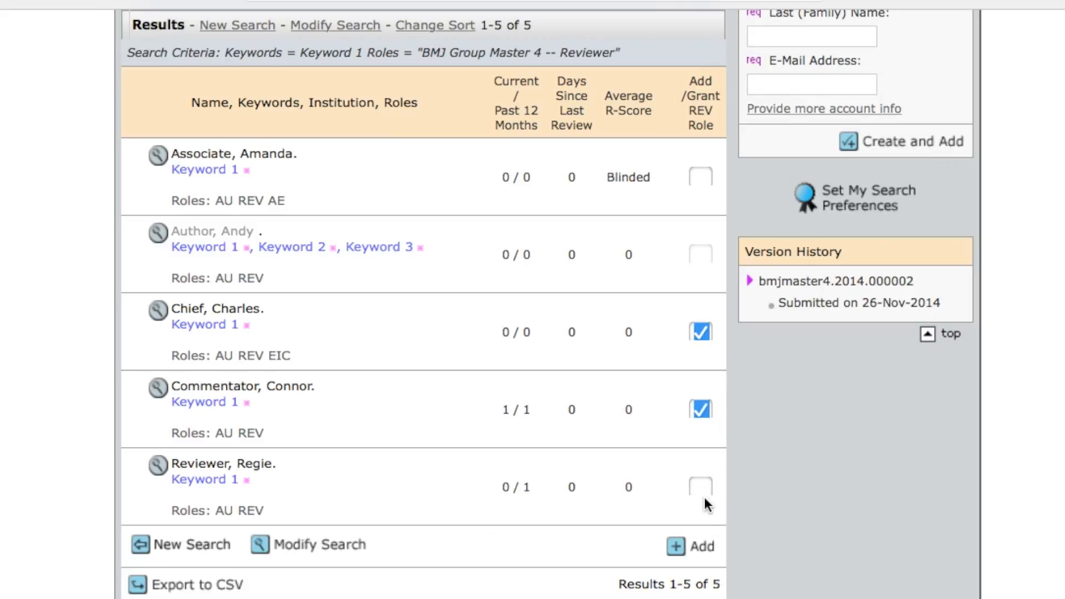
{"action": "left_click", "coordinate": [698, 558]}
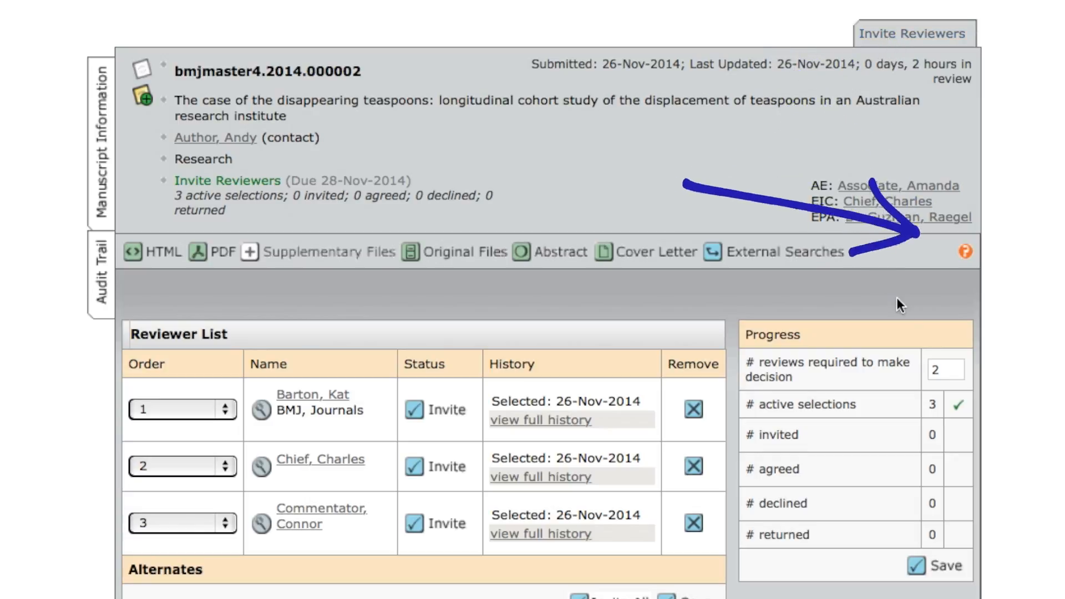
{"action": "double_click", "coordinate": [936, 370]}
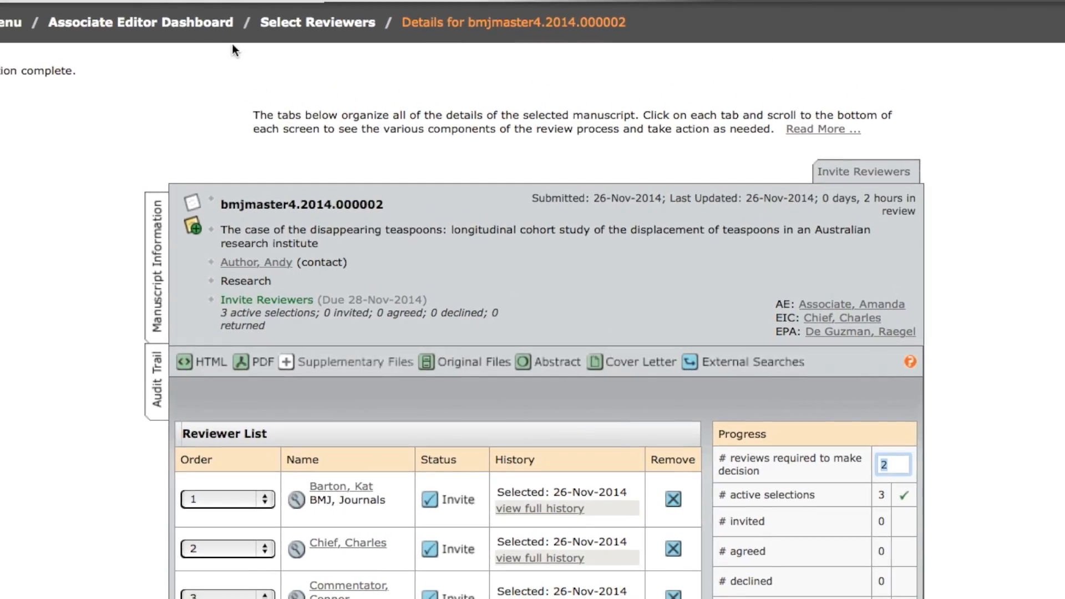
Return to the Associate Editor Dashboard and open the manuscript from the Invite Reviewers queue for action.
{"action": "left_click", "coordinate": [203, 26]}
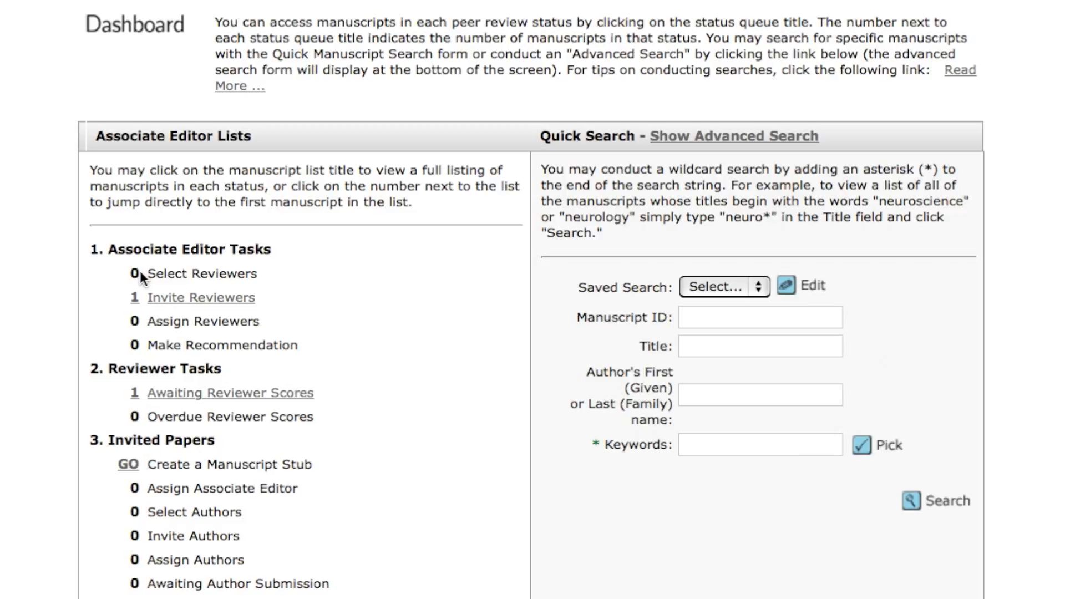
{"action": "left_click", "coordinate": [177, 301]}
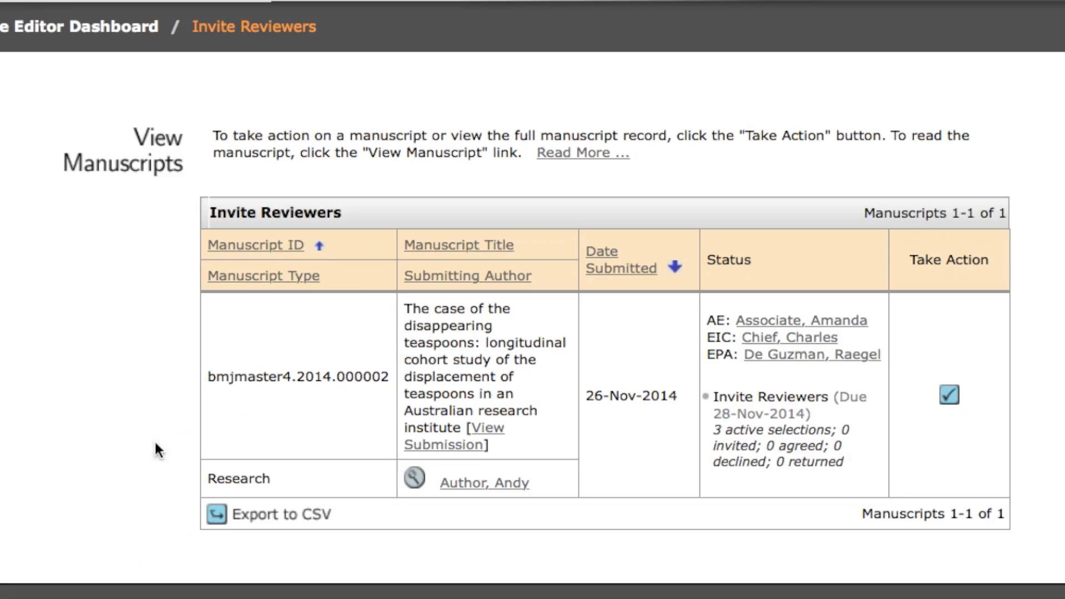
{"action": "left_click", "coordinate": [951, 397]}
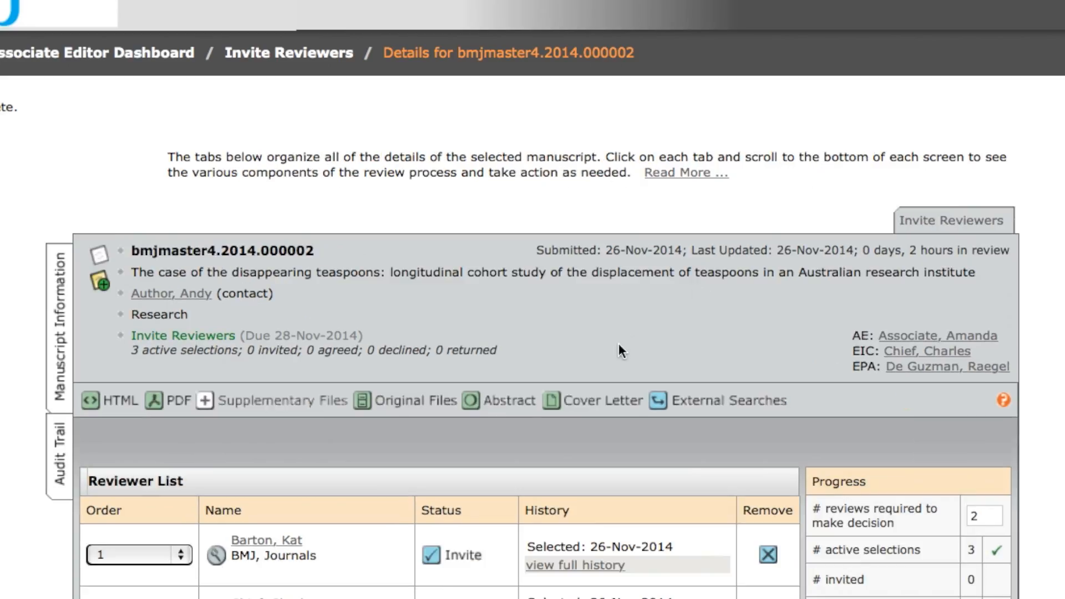
Change the third reviewer's order to Alternate 1 and save the reviewer list.
{"action": "scroll", "coordinate": [618, 344], "scroll_direction": "down", "scroll_amount": 4}
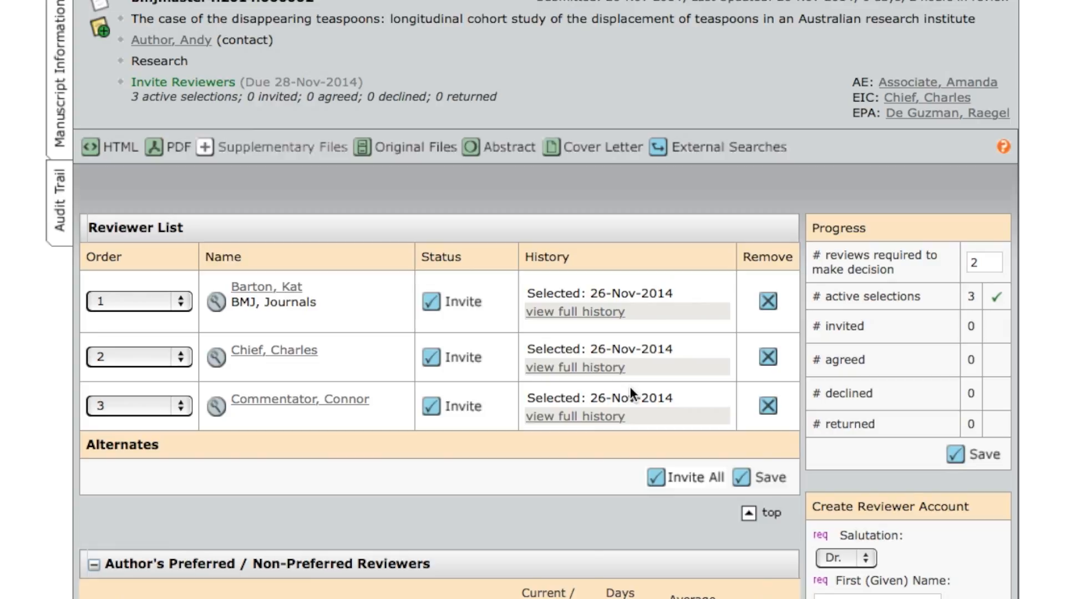
{"action": "left_click", "coordinate": [154, 402]}
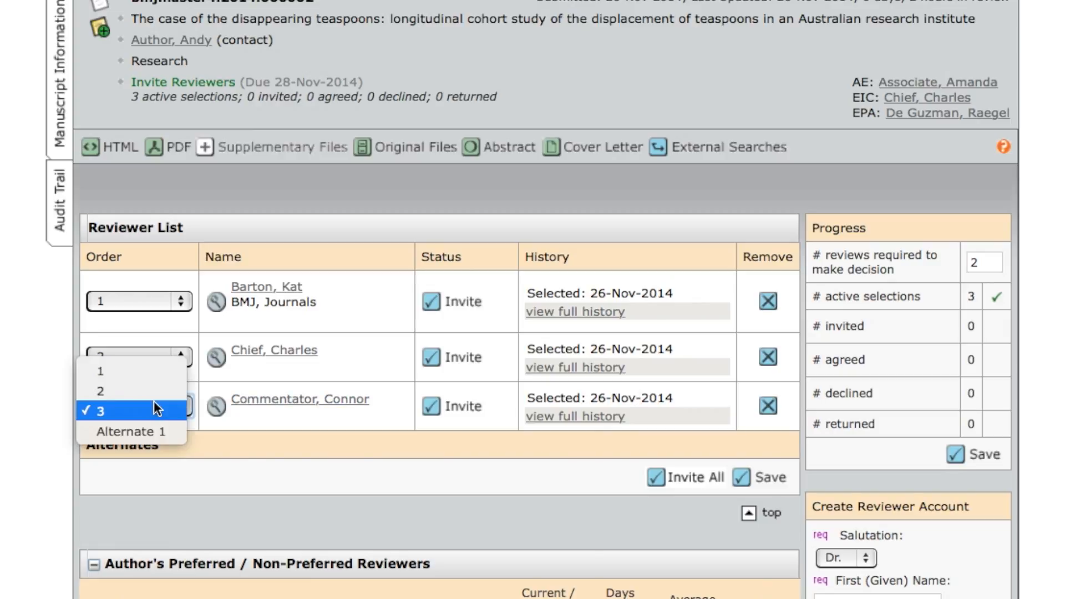
{"action": "left_click", "coordinate": [154, 433]}
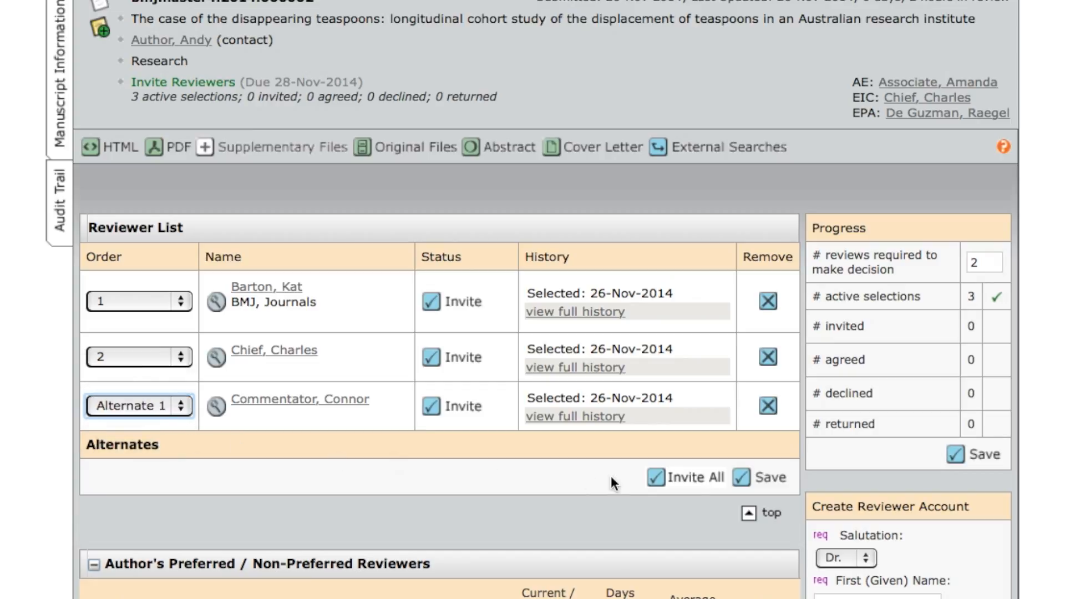
{"action": "left_click", "coordinate": [761, 478]}
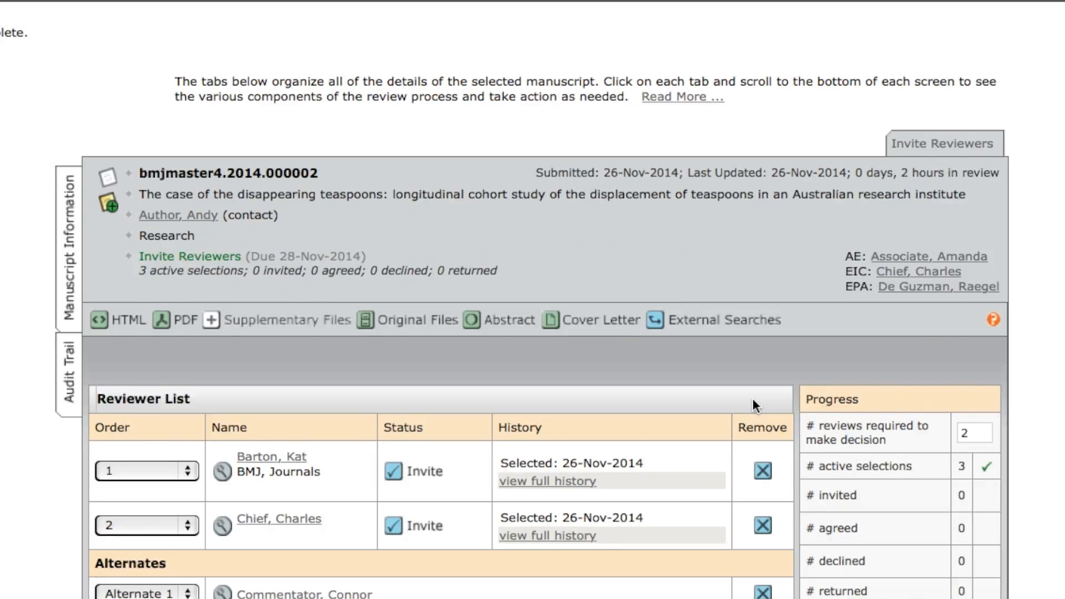
Invite both non-alternate reviewers at once with the "SW - Admin Assign Reviewers" e-mail template, without editing the messages before sending.
{"action": "scroll", "coordinate": [752, 398], "scroll_direction": "down", "scroll_amount": 3}
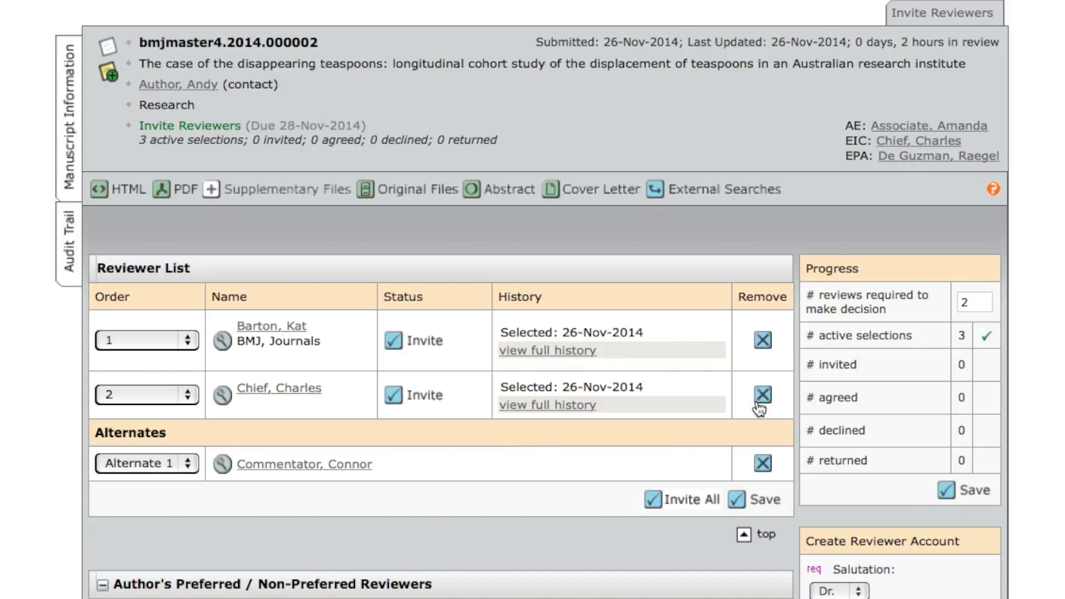
{"action": "left_click", "coordinate": [679, 506]}
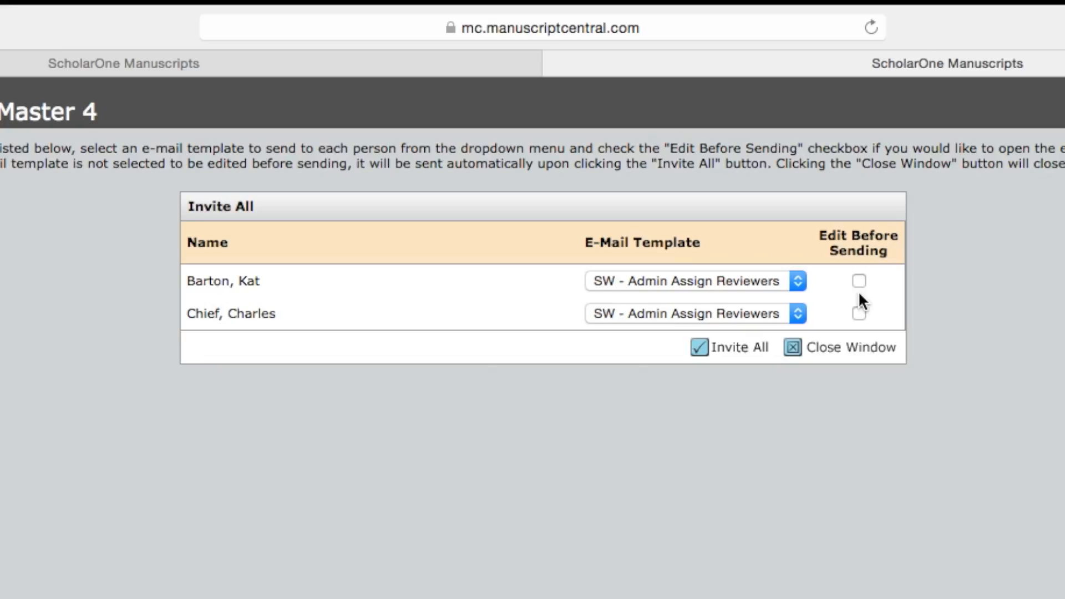
{"action": "left_click", "coordinate": [751, 366]}
{"action": "left_click", "coordinate": [717, 365]}
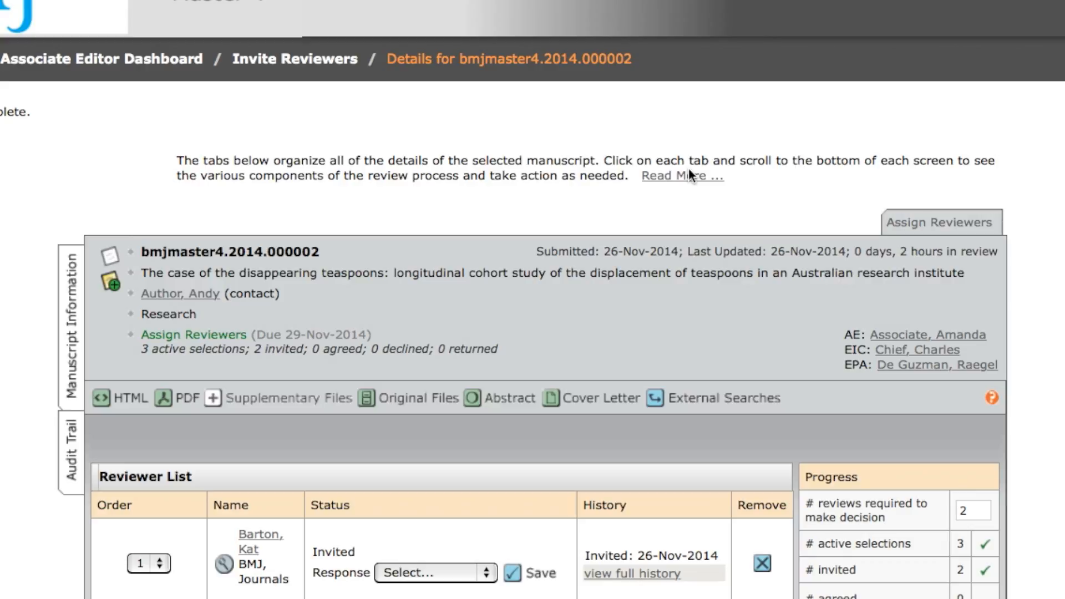
Return to the Associate Editor Dashboard and open the manuscript in the Awaiting Reviewer Scores queue for action.
{"action": "scroll", "coordinate": [689, 170], "scroll_direction": "down", "scroll_amount": 5}
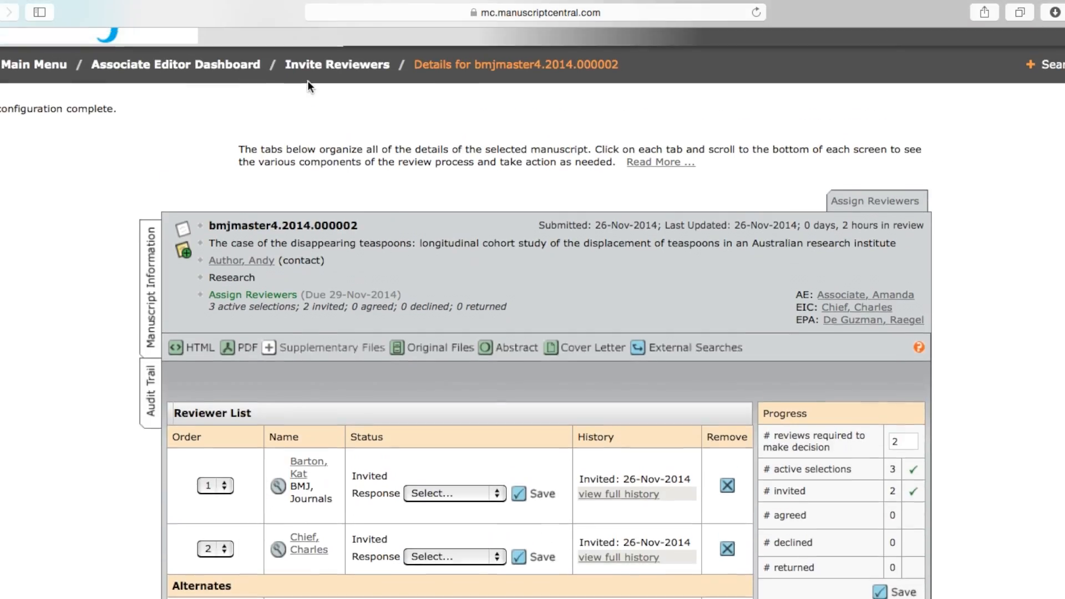
{"action": "left_click", "coordinate": [215, 65]}
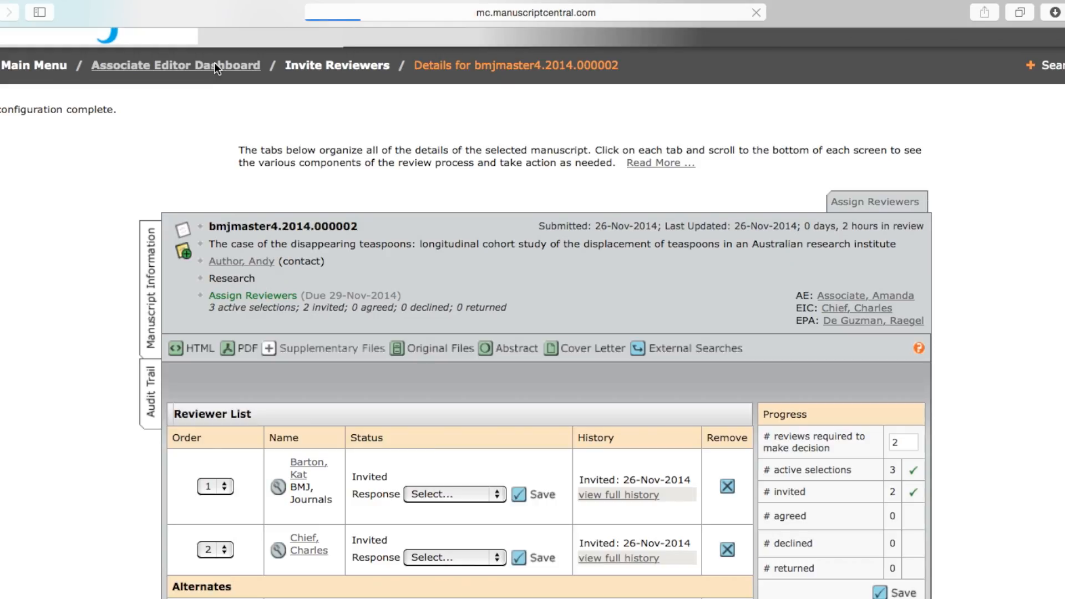
{"action": "scroll", "coordinate": [280, 414], "scroll_direction": "down", "scroll_amount": 3}
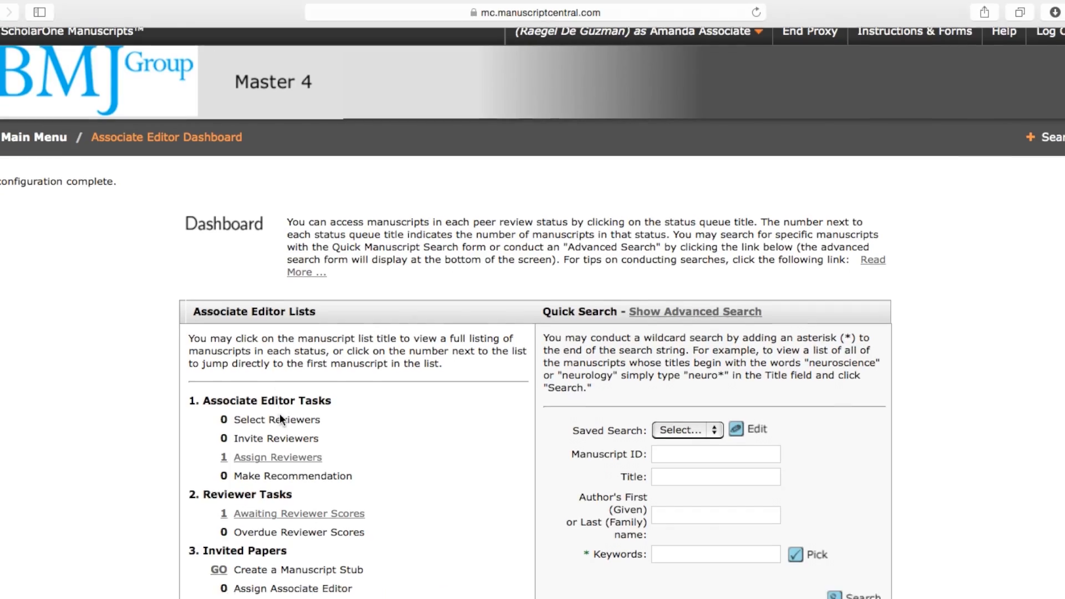
{"action": "scroll", "coordinate": [281, 422], "scroll_direction": "down", "scroll_amount": 1}
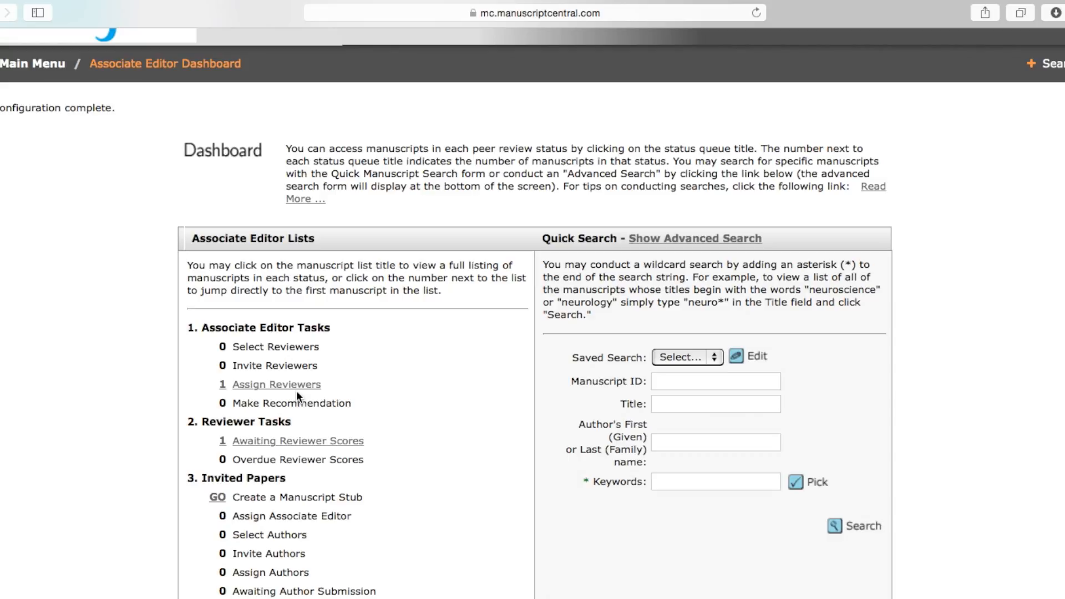
{"action": "left_click", "coordinate": [351, 442]}
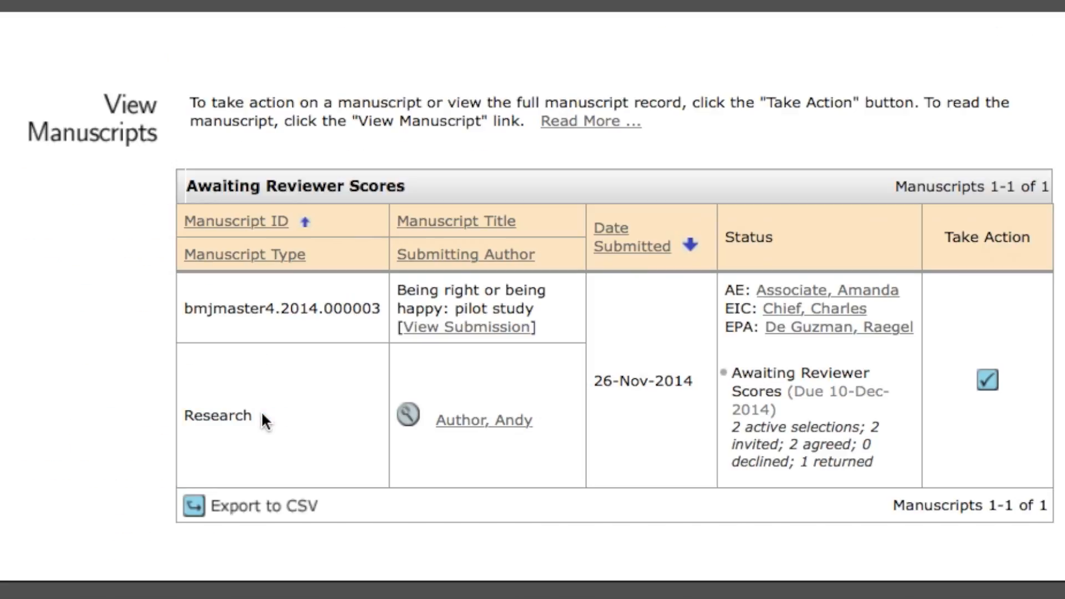
{"action": "left_click", "coordinate": [988, 380]}
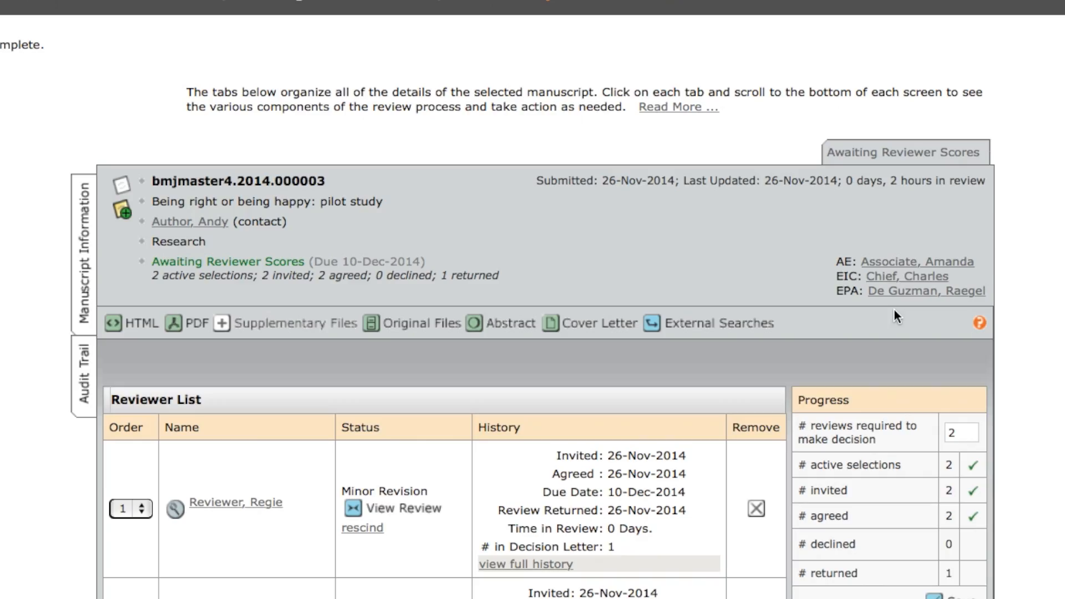
Set the number of reviews required to make a decision to 1 and save the progress settings.
{"action": "scroll", "coordinate": [893, 309], "scroll_direction": "down", "scroll_amount": 5}
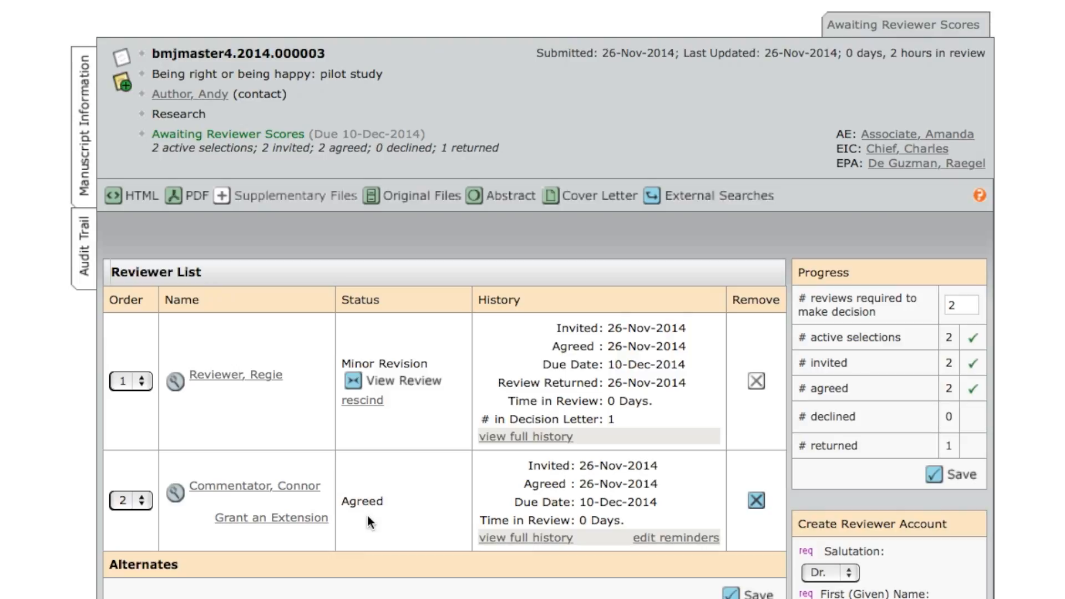
{"action": "left_click", "coordinate": [962, 295]}
{"action": "left_click_drag", "start_coordinate": [943, 304], "coordinate": [982, 307]}
{"action": "type", "text": "1"}
{"action": "left_click", "coordinate": [960, 478]}
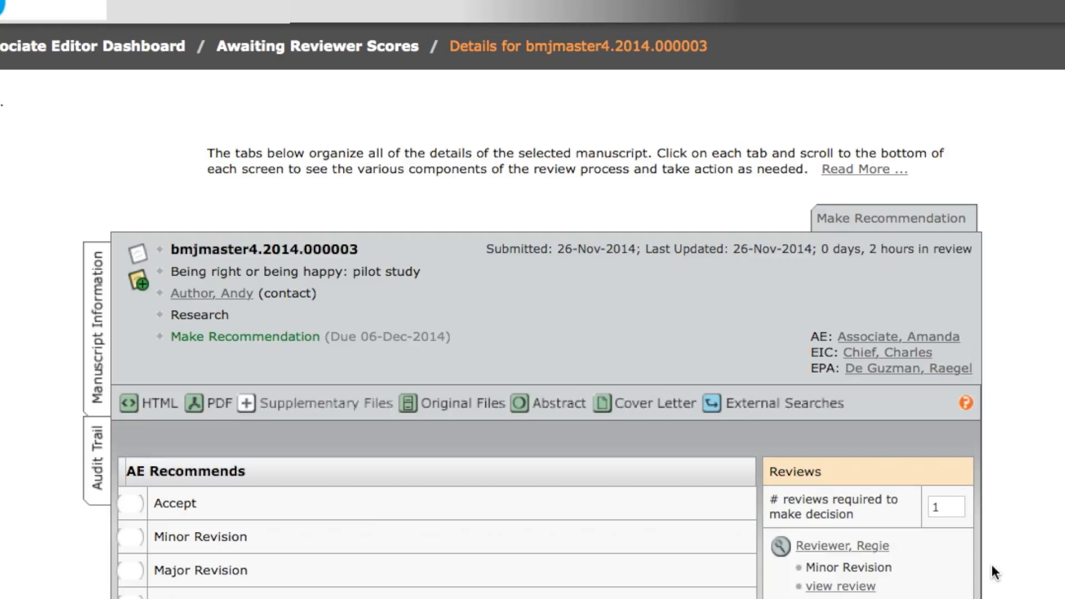
Go back to the Associate Editor Dashboard and open "Being right or being happy: pilot study" from the Make Recommendation queue.
{"action": "scroll", "coordinate": [990, 564], "scroll_direction": "down", "scroll_amount": 5}
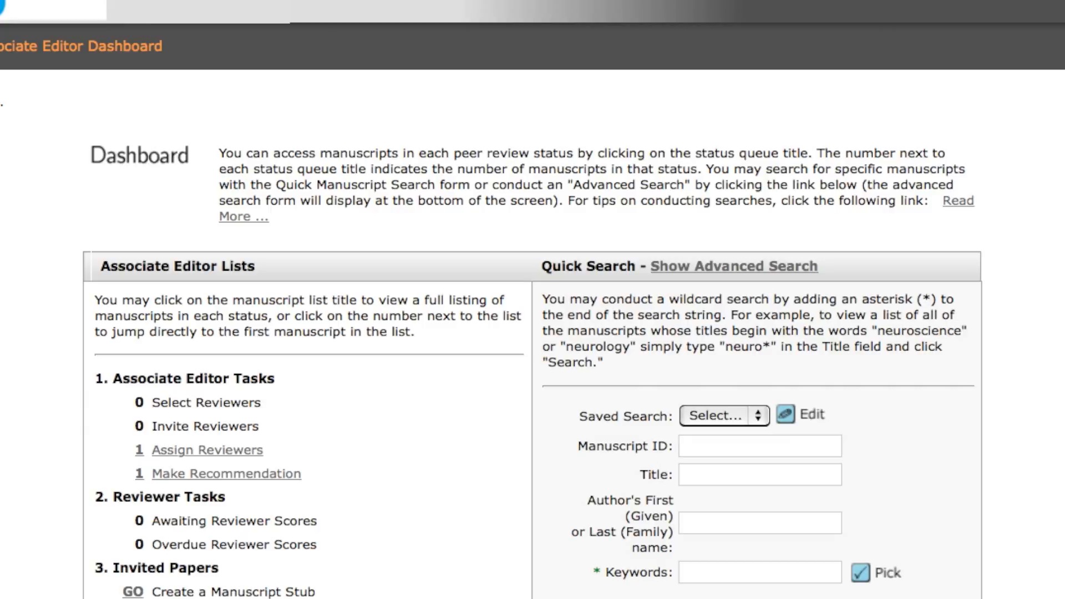
{"action": "scroll", "coordinate": [133, 239], "scroll_direction": "down", "scroll_amount": 4}
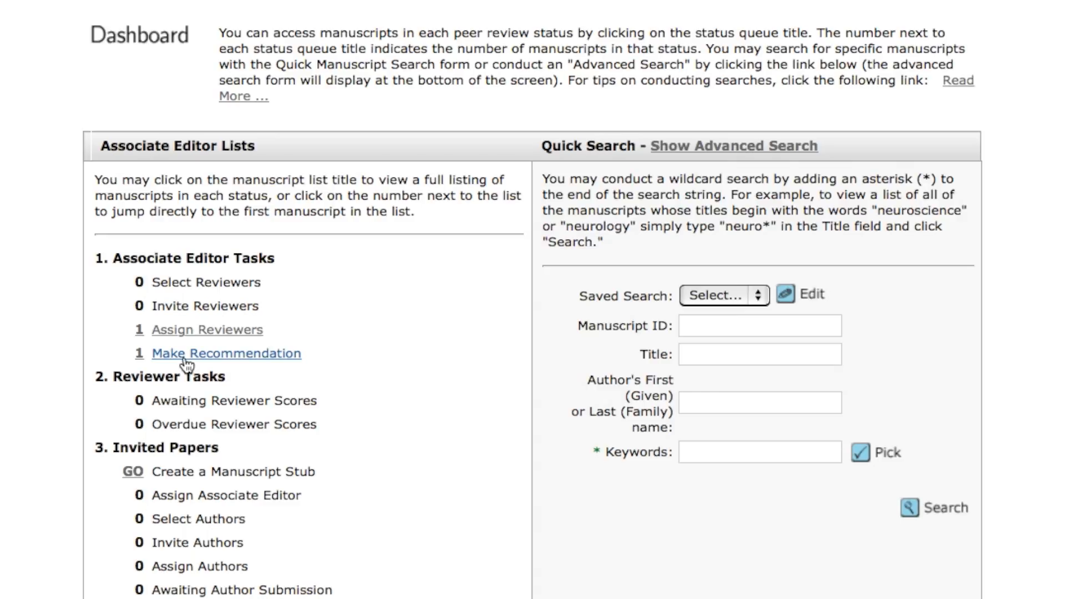
{"action": "left_click", "coordinate": [185, 359]}
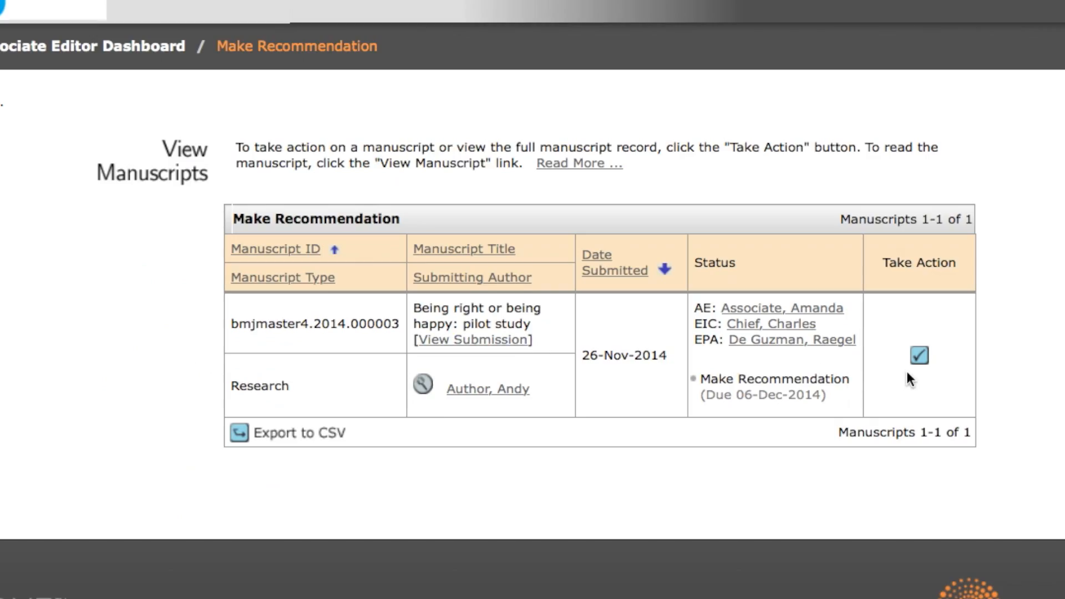
{"action": "left_click", "coordinate": [918, 356]}
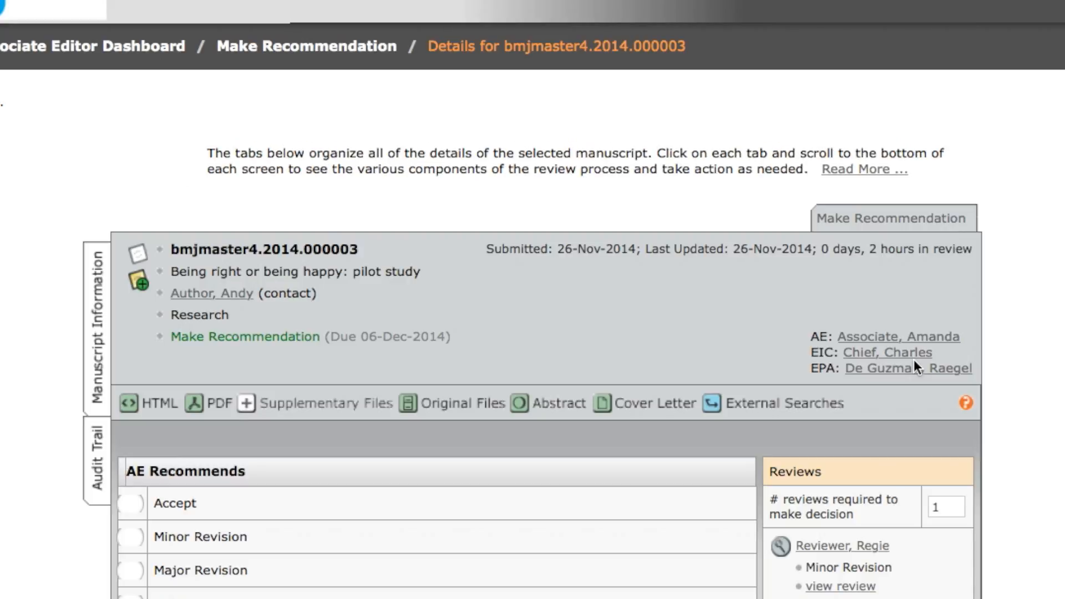
Open the first reviewer's completed review and read its ethics answers, recommendation, and comments to the editor and author.
{"action": "scroll", "coordinate": [872, 461], "scroll_direction": "down", "scroll_amount": 3}
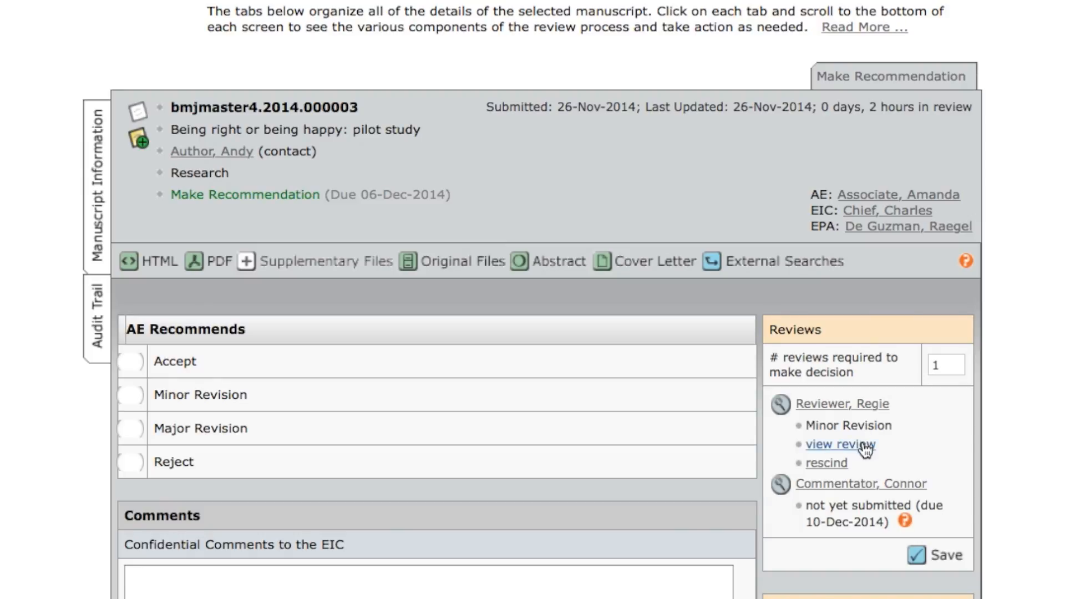
{"action": "left_click", "coordinate": [866, 446]}
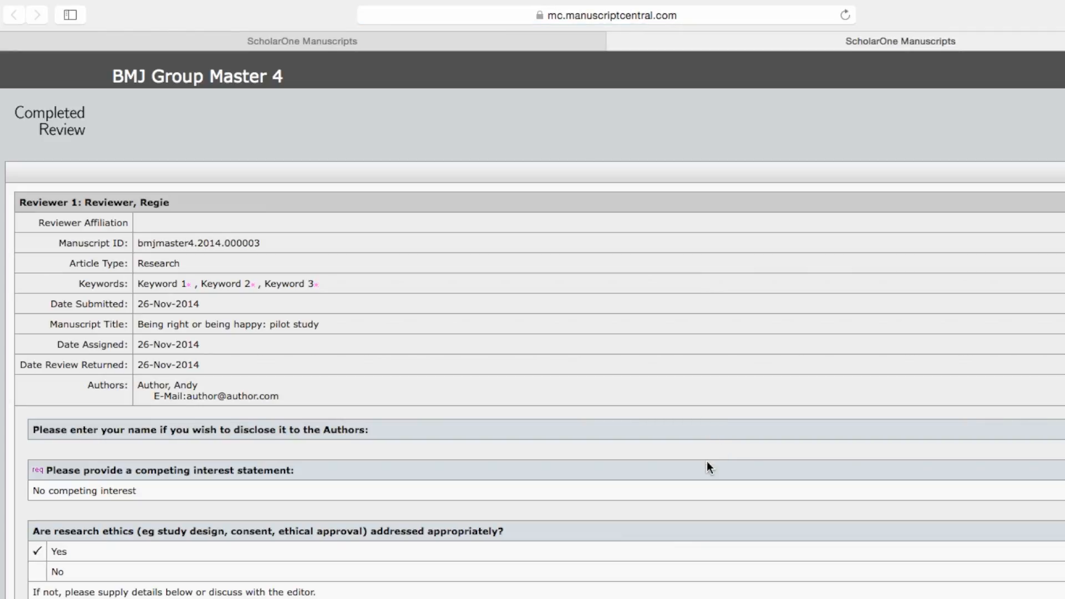
{"action": "scroll", "coordinate": [706, 462], "scroll_direction": "down", "scroll_amount": 5}
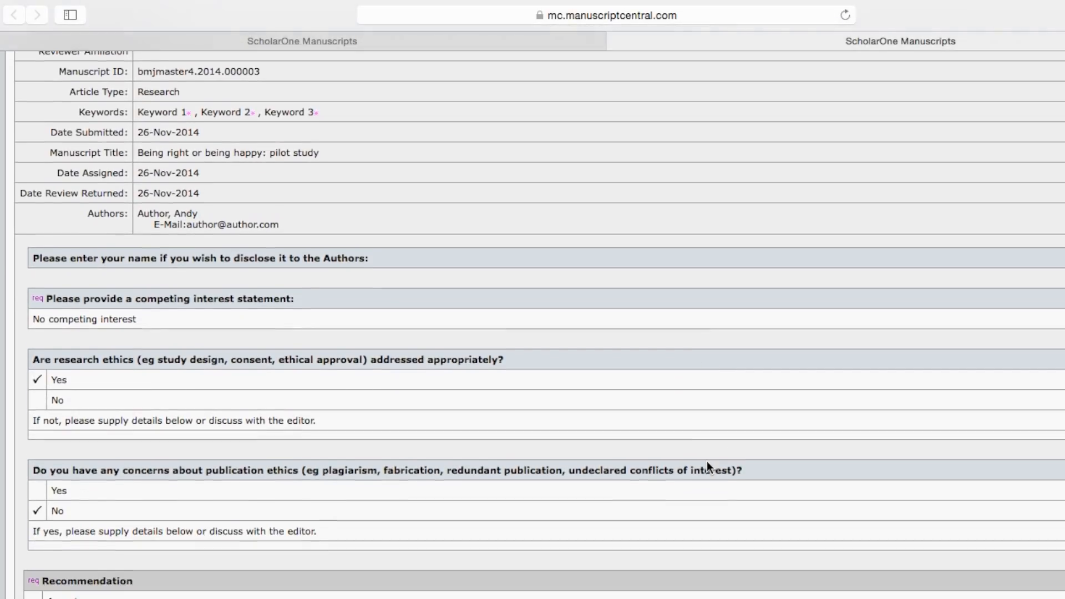
{"action": "scroll", "coordinate": [706, 461], "scroll_direction": "down", "scroll_amount": 4}
{"action": "scroll", "coordinate": [706, 462], "scroll_direction": "down", "scroll_amount": 6}
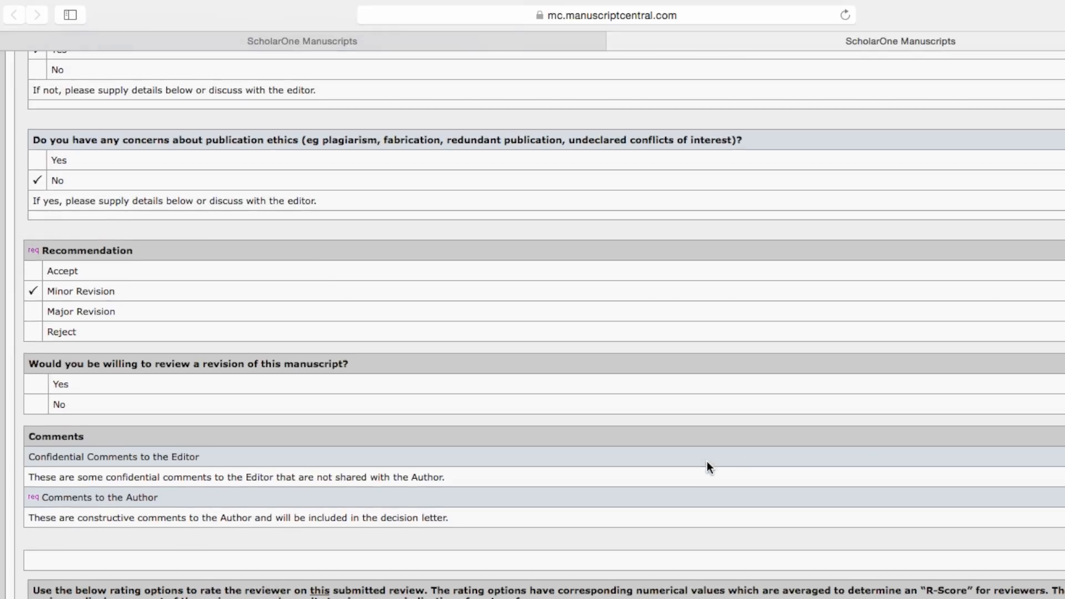
{"action": "scroll", "coordinate": [707, 467], "scroll_direction": "down", "scroll_amount": 1}
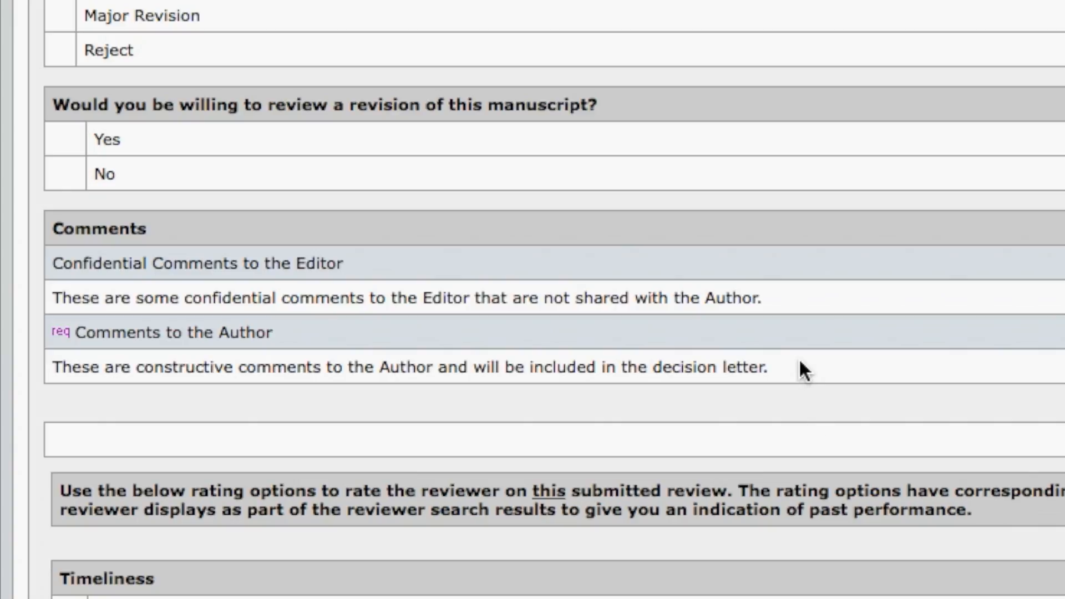
Rate the review as on time (Rating 3.0) and highly relevant (Rating 3.0), and save the ratings.
{"action": "scroll", "coordinate": [802, 370], "scroll_direction": "down", "scroll_amount": 5}
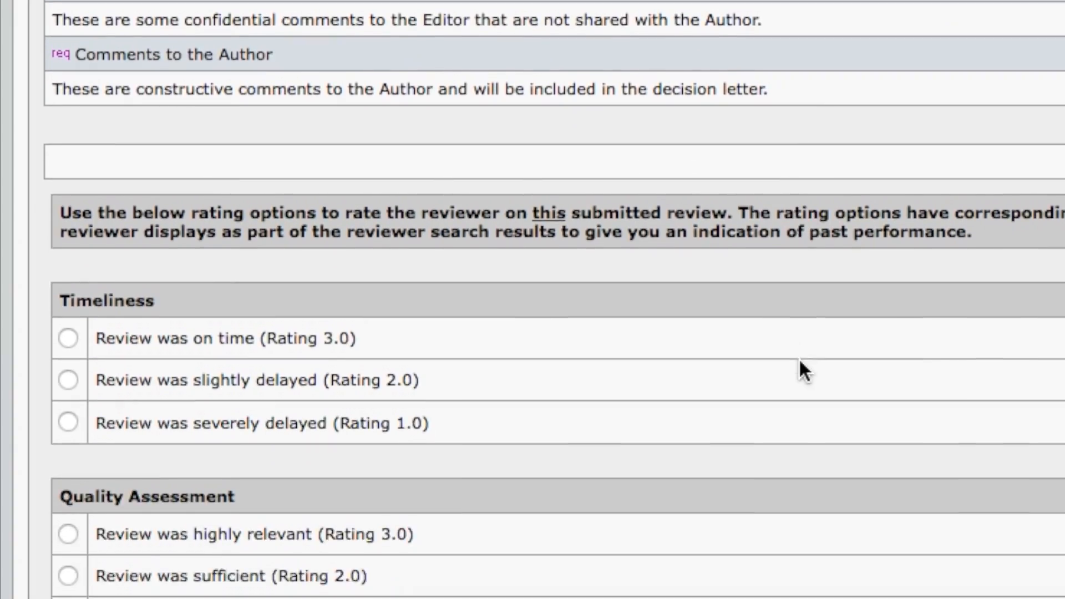
{"action": "scroll", "coordinate": [802, 370], "scroll_direction": "up", "scroll_amount": 1}
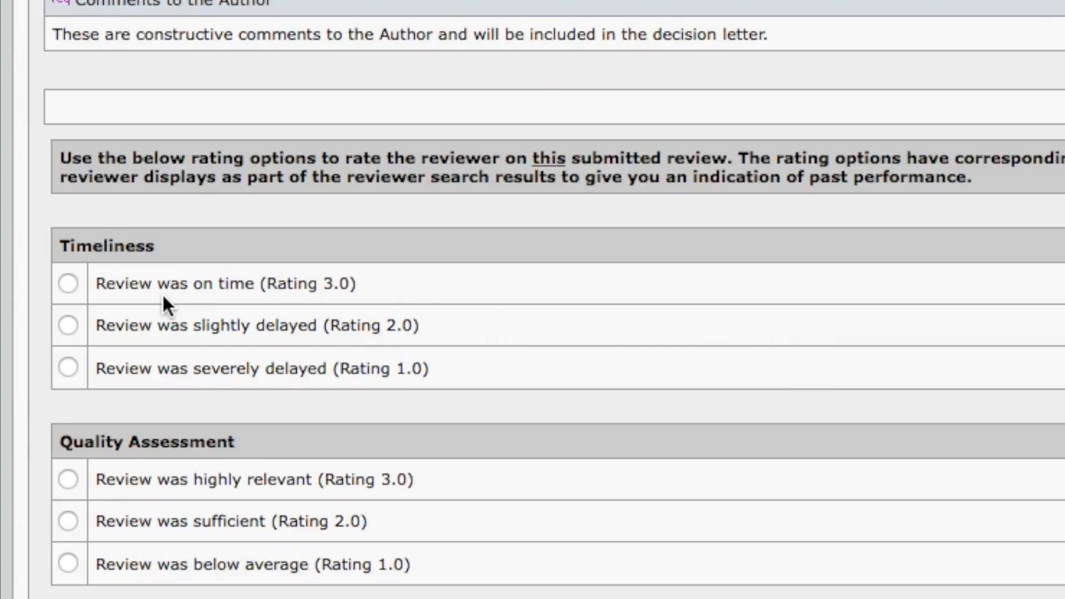
{"action": "left_click", "coordinate": [64, 285]}
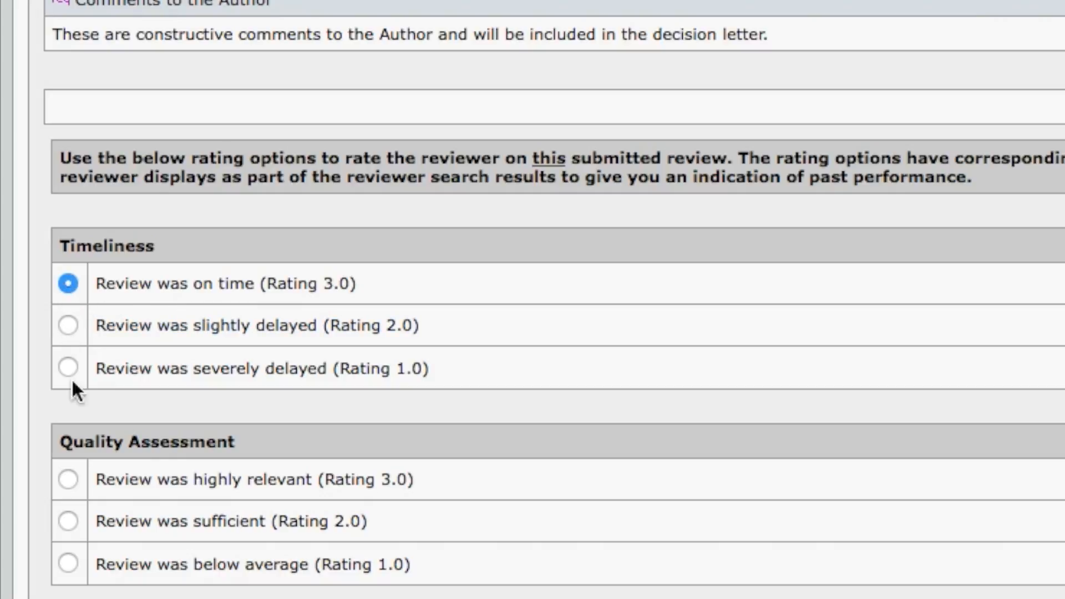
{"action": "left_click", "coordinate": [67, 476]}
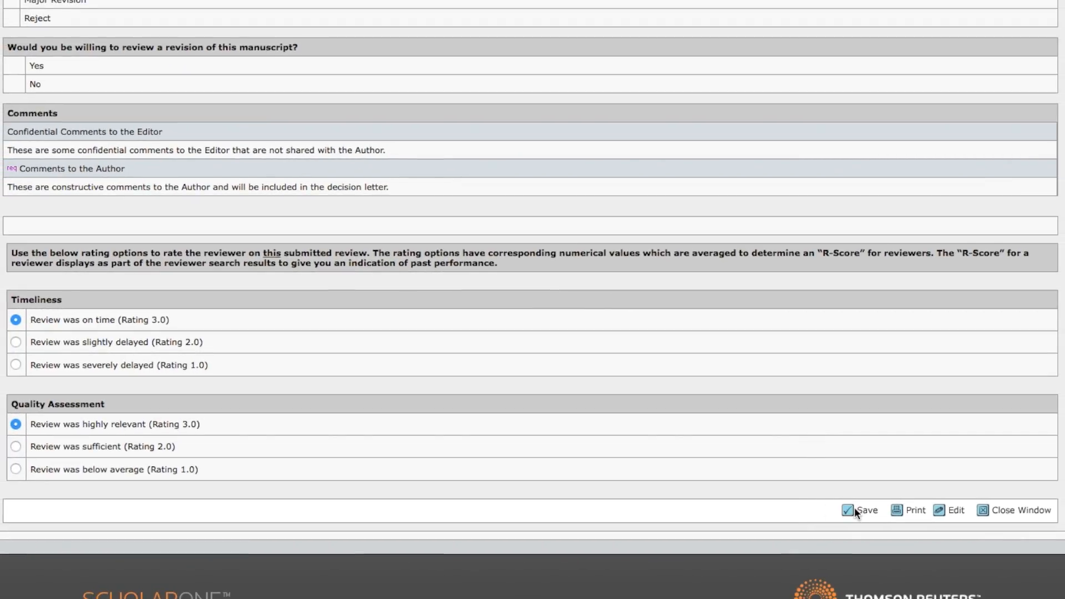
{"action": "left_click", "coordinate": [855, 507]}
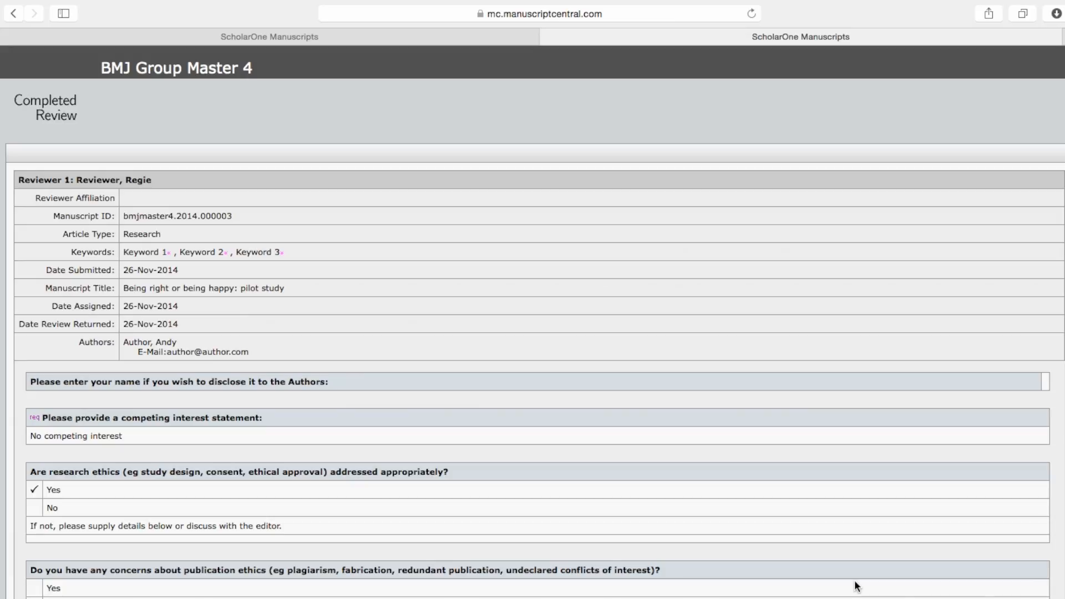
Check the saved timeliness and quality ratings in the completed review and close its window.
{"action": "scroll", "coordinate": [899, 513], "scroll_direction": "down", "scroll_amount": 5}
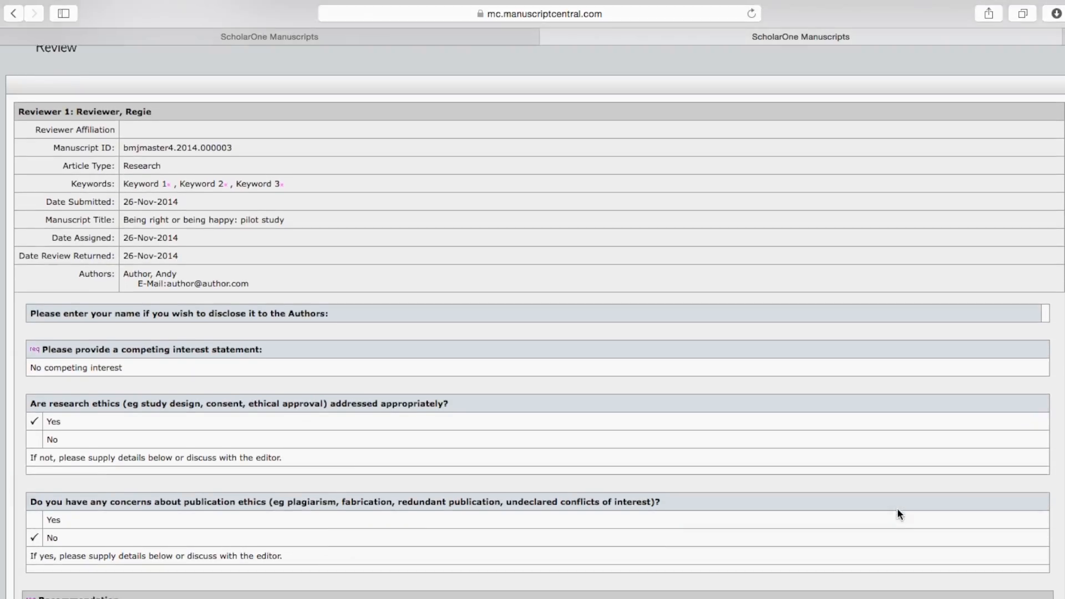
{"action": "scroll", "coordinate": [898, 510], "scroll_direction": "down", "scroll_amount": 10}
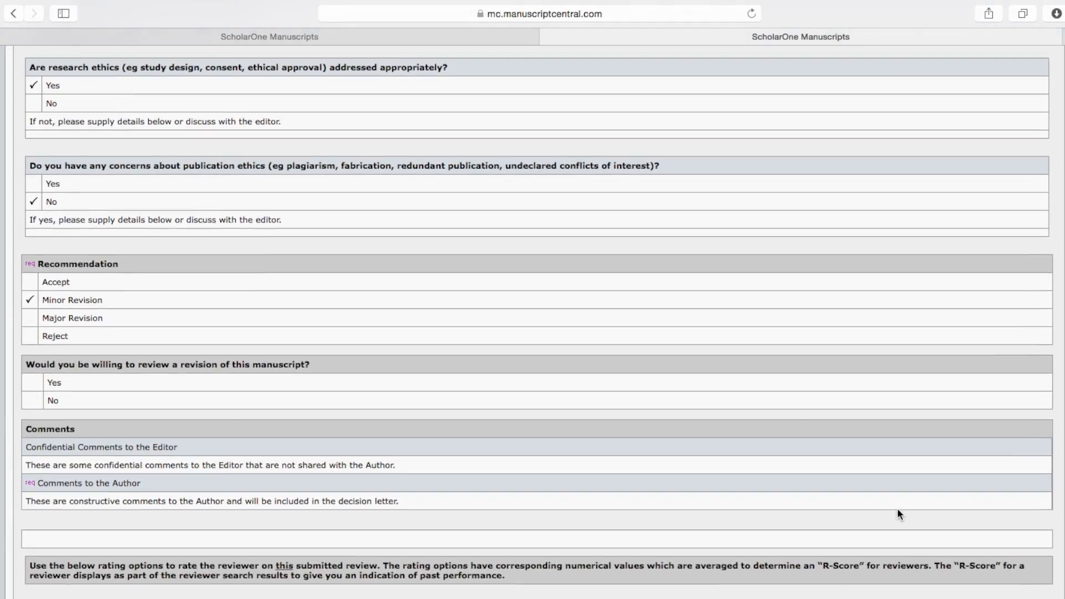
{"action": "scroll", "coordinate": [900, 514], "scroll_direction": "down", "scroll_amount": 1}
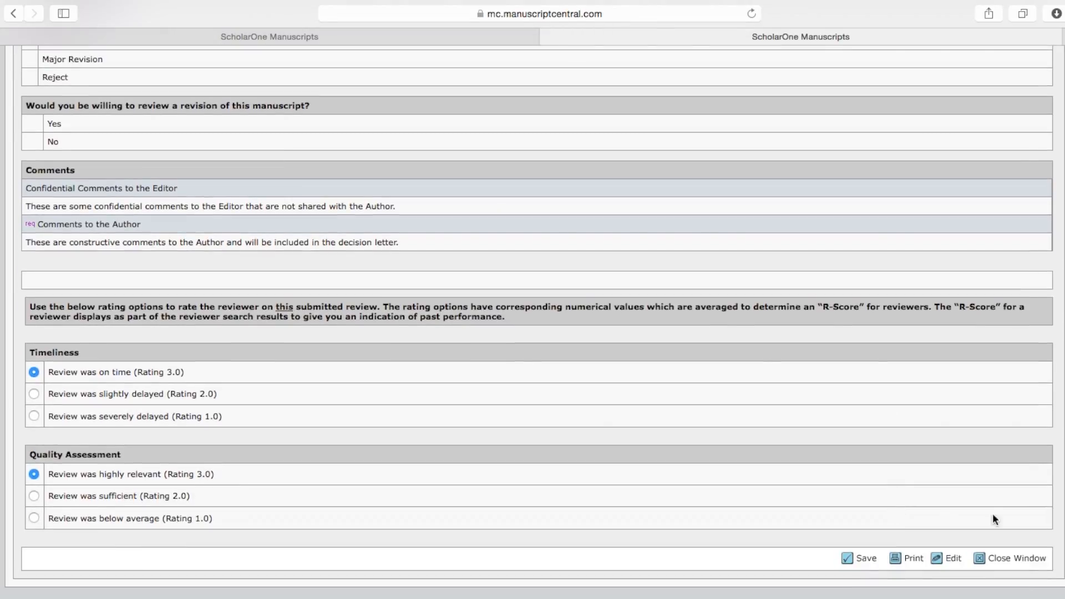
{"action": "left_click", "coordinate": [991, 563]}
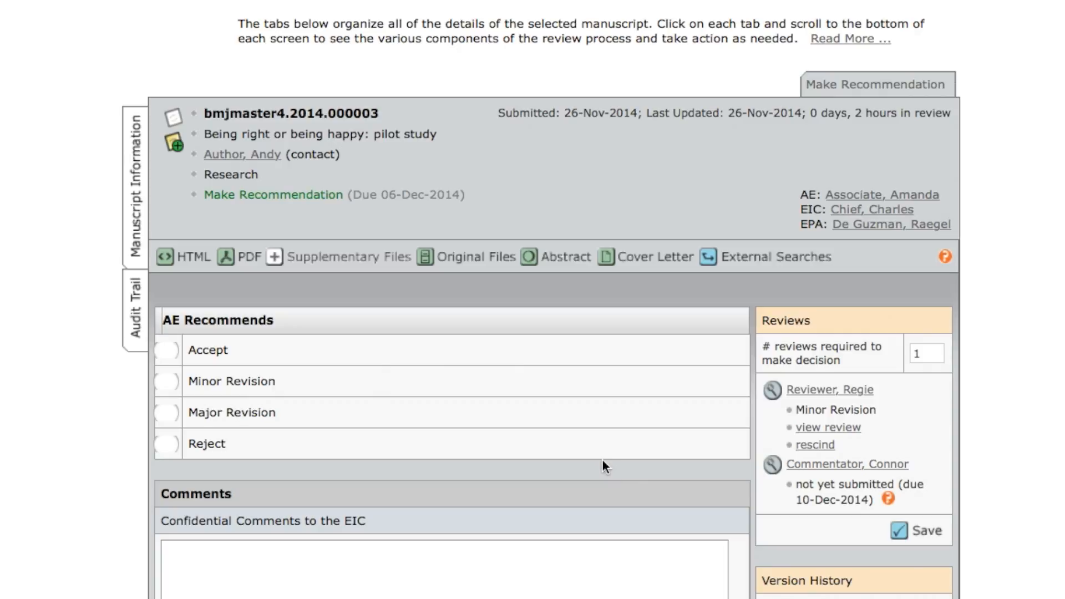
Select Minor Revision as the associate editor's recommendation, leave the comments blank, and submit the recommendation with confirmation.
{"action": "scroll", "coordinate": [602, 465], "scroll_direction": "down", "scroll_amount": 2}
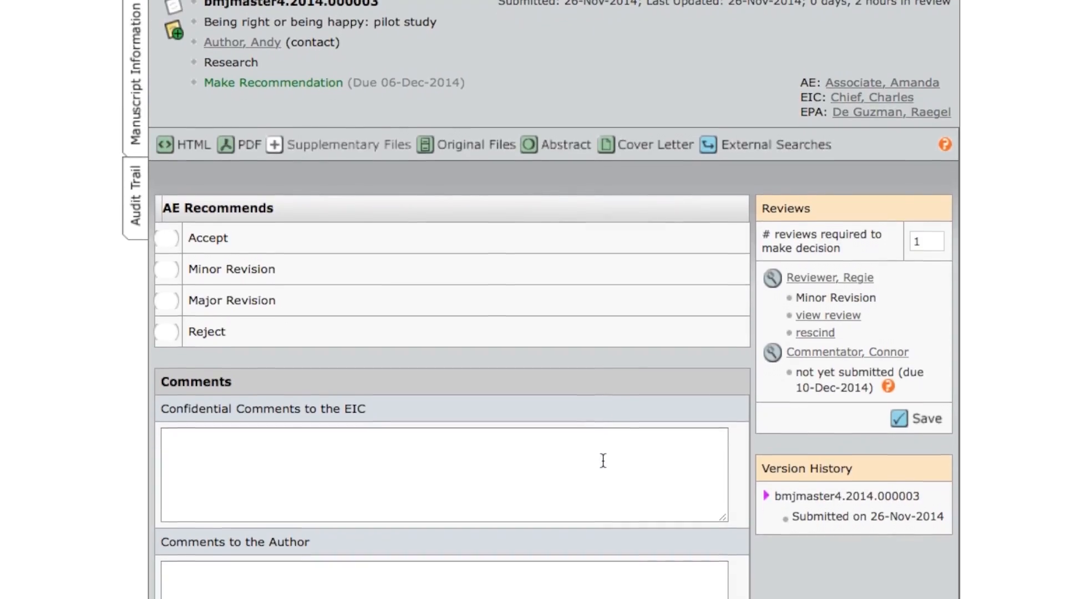
{"action": "left_click", "coordinate": [456, 492]}
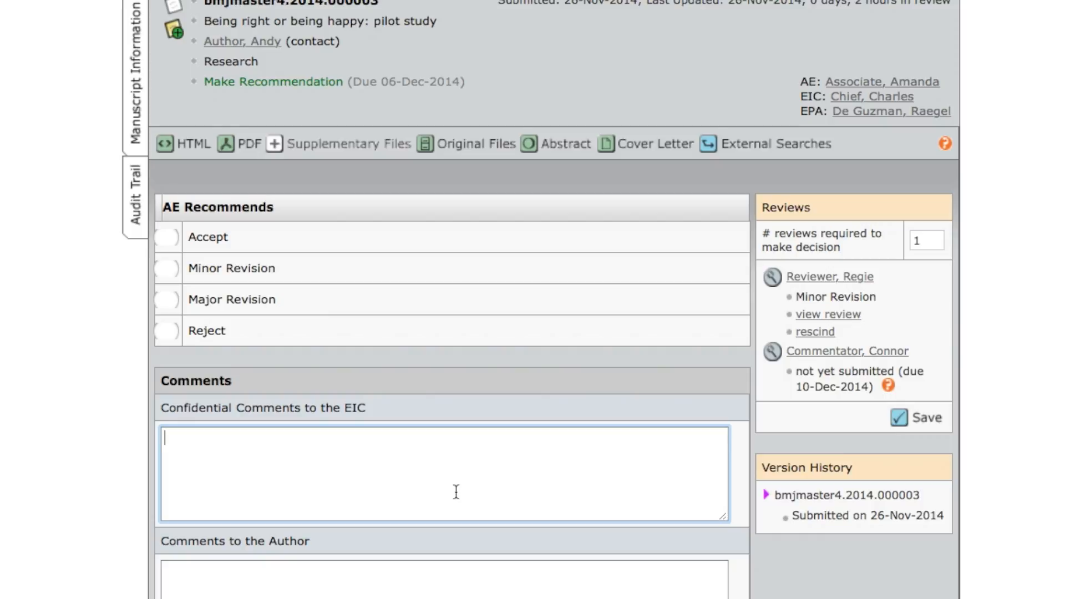
{"action": "scroll", "coordinate": [455, 491], "scroll_direction": "down", "scroll_amount": 2}
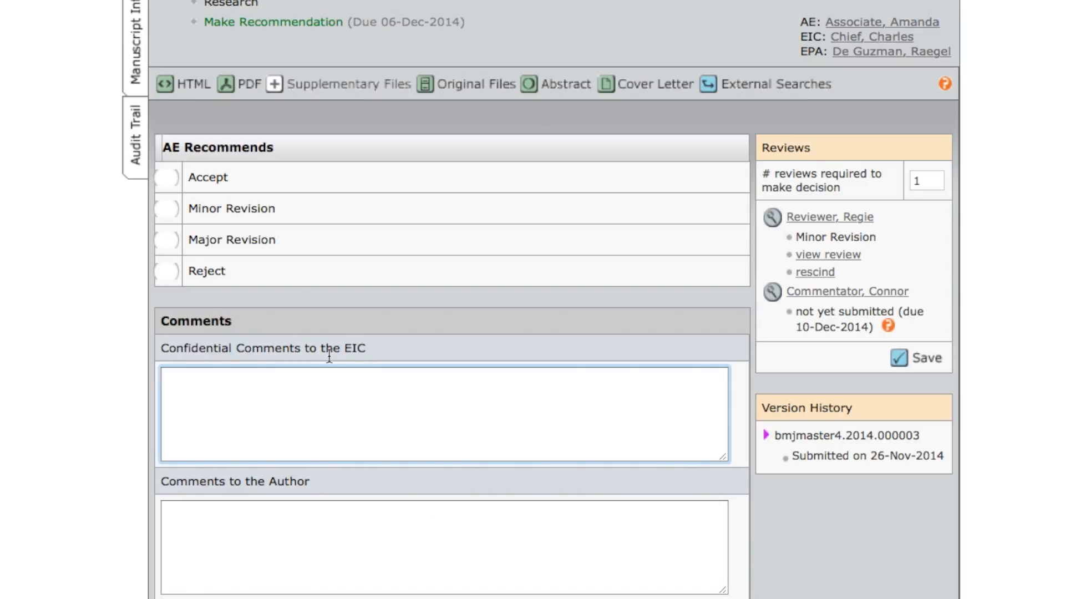
{"action": "left_click", "coordinate": [170, 206]}
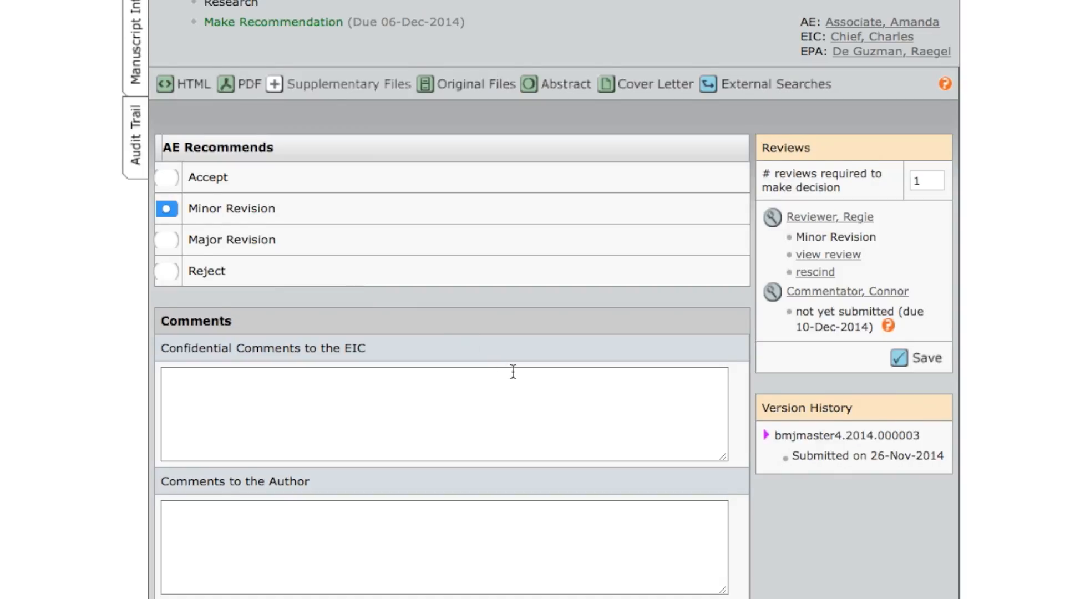
{"action": "scroll", "coordinate": [513, 372], "scroll_direction": "down", "scroll_amount": 3}
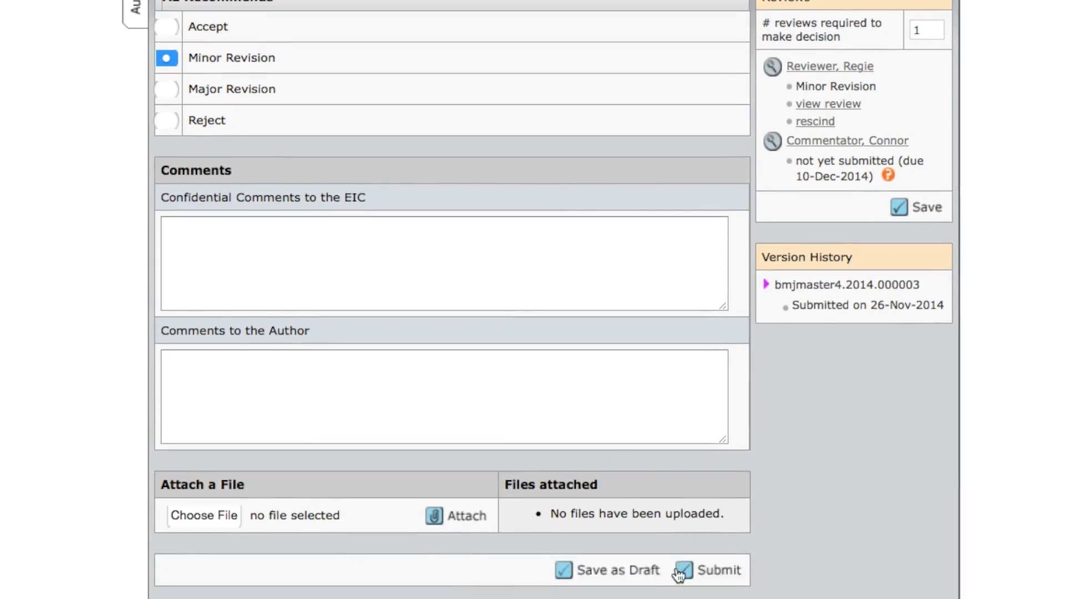
{"action": "left_click", "coordinate": [690, 580]}
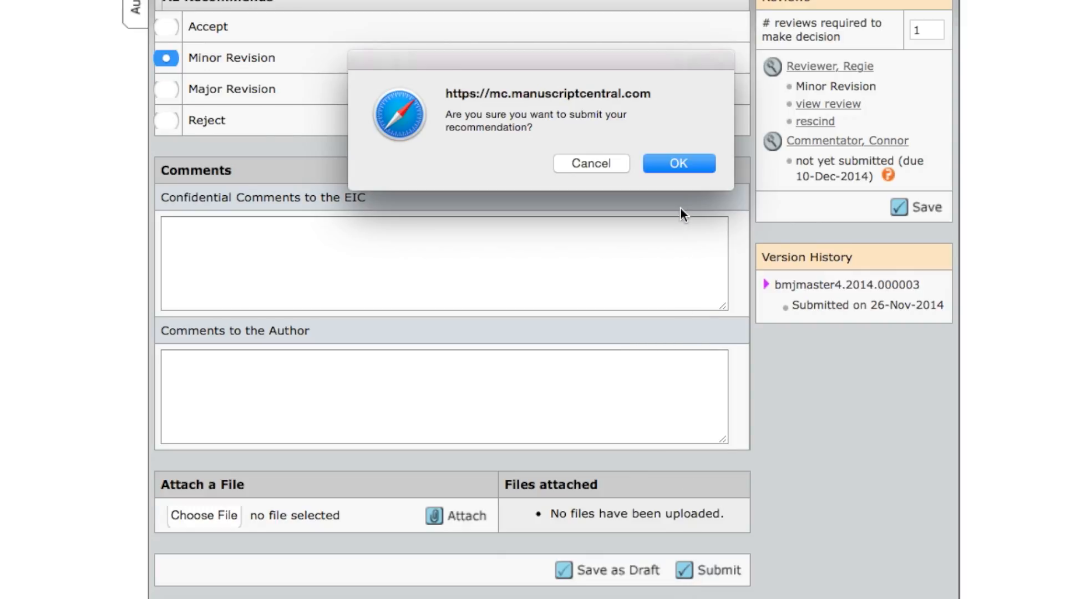
{"action": "left_click", "coordinate": [675, 158]}
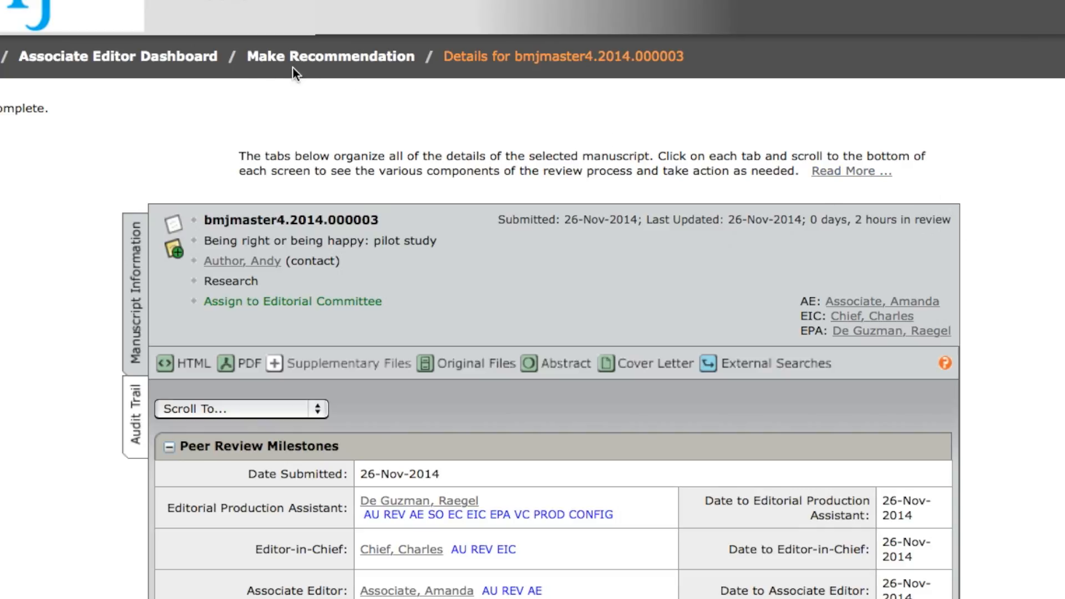
Return to the Associate Editor Dashboard and check the manuscript counts in the task queues.
{"action": "left_click", "coordinate": [174, 62]}
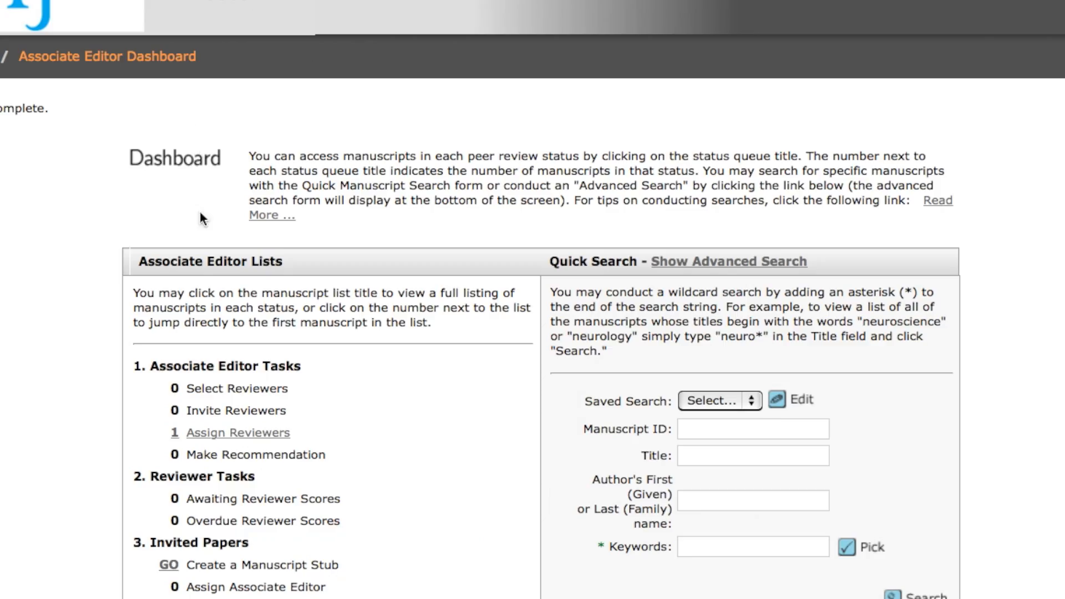
{"action": "scroll", "coordinate": [190, 245], "scroll_direction": "down", "scroll_amount": 5}
{"action": "scroll", "coordinate": [190, 244], "scroll_direction": "up", "scroll_amount": 1}
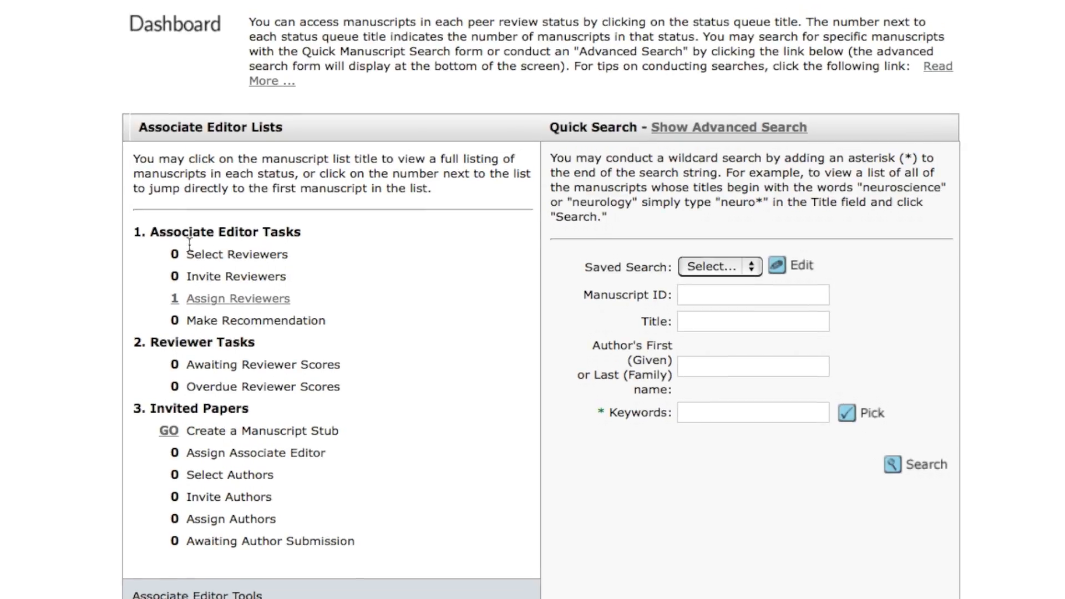